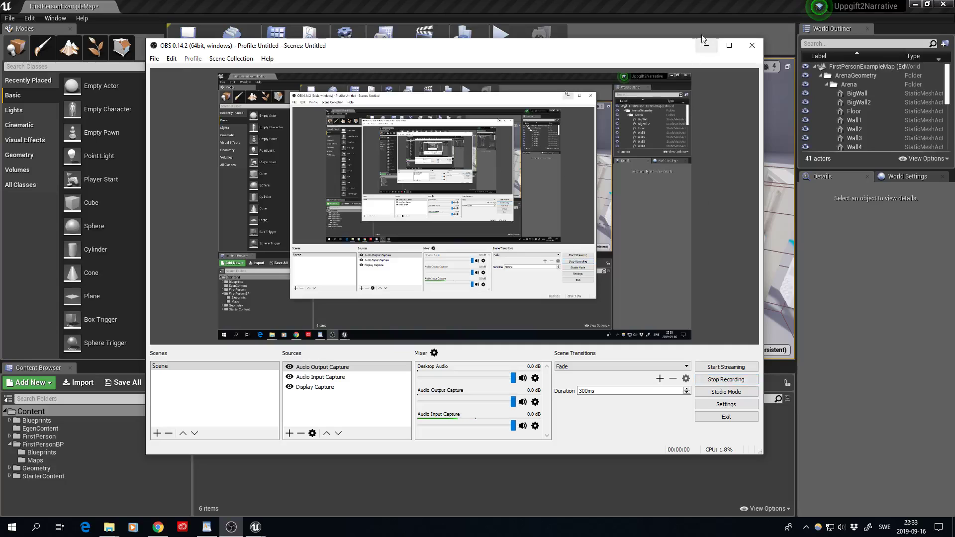
# Minimize OBS Studio to reveal the Unreal Editor with the FirstPersonExampleMap level.
pyautogui.click(706, 46)
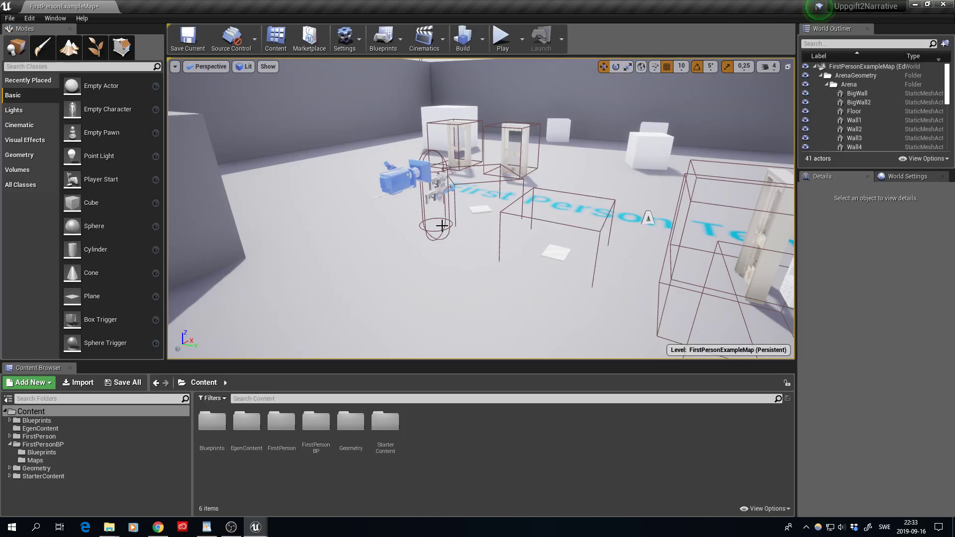
# Open the FirstPersonCharacter blueprint from Content > FirstPersonBP > Blueprints.
pyautogui.moveTo(368, 286); pyautogui.dragTo(349, 271, button='right')
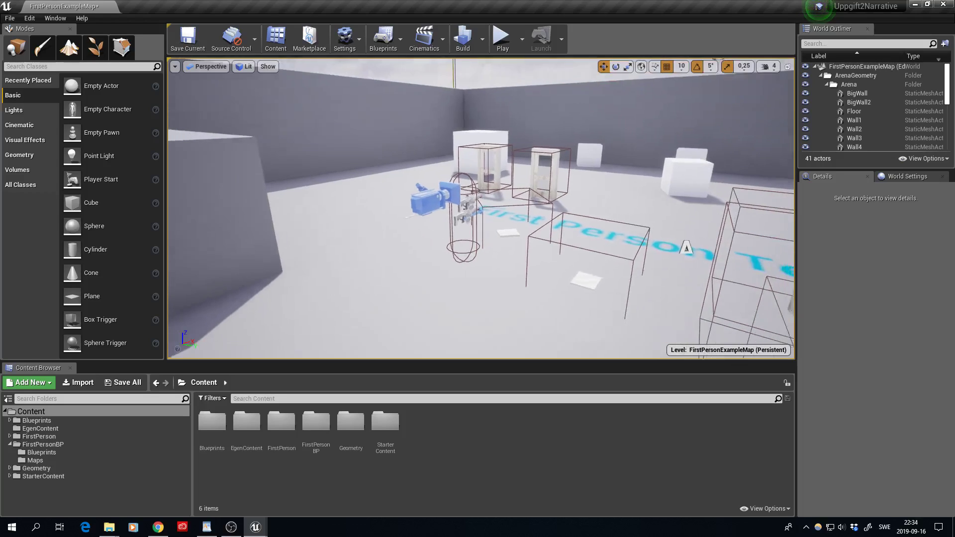
pyautogui.doubleClick(288, 423)
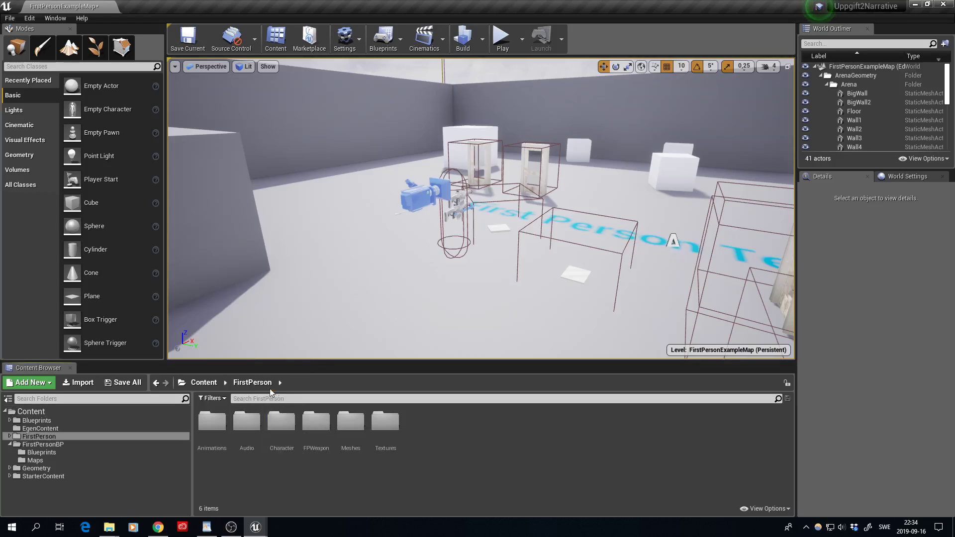
pyautogui.click(208, 385)
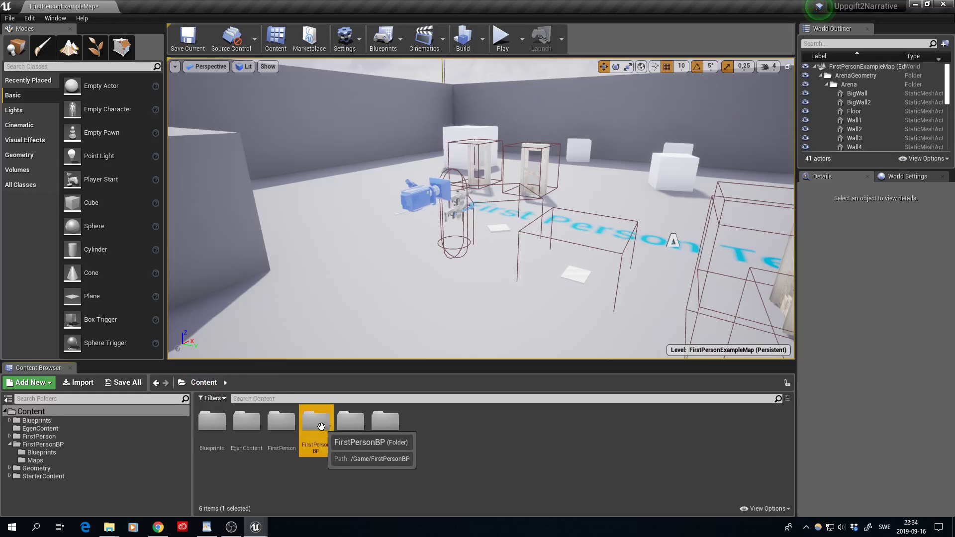
pyautogui.doubleClick(325, 427)
pyautogui.doubleClick(216, 430)
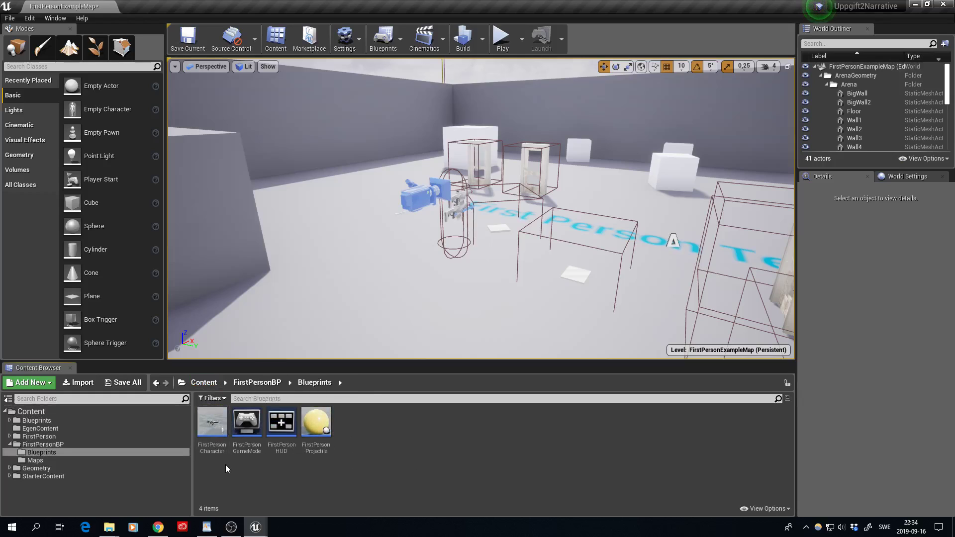
pyautogui.doubleClick(217, 431)
pyautogui.moveTo(452, 269); pyautogui.dragTo(452, 269, button='right')
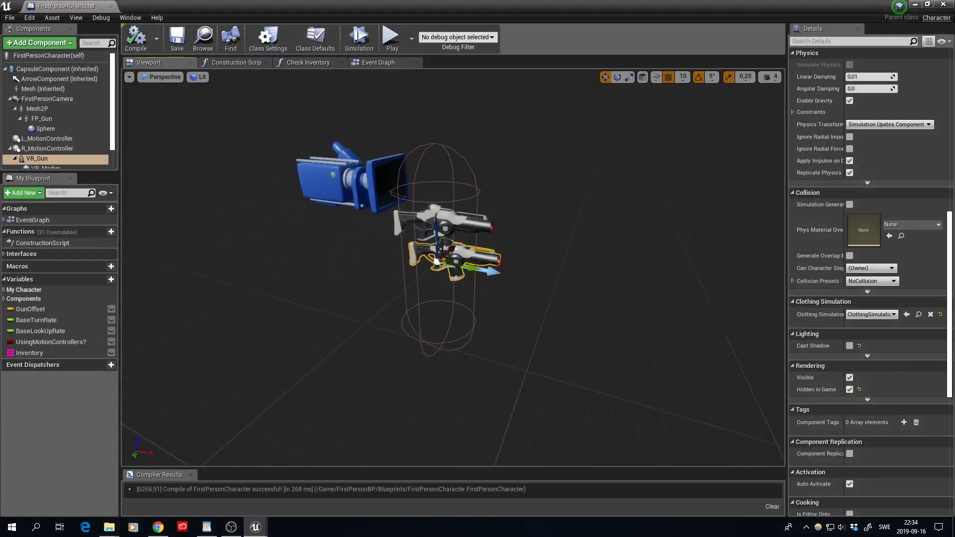
# Add a SpotLight component and rotate it about 95° to point forward.
pyautogui.moveTo(405, 325); pyautogui.dragTo(405, 325, button='right')
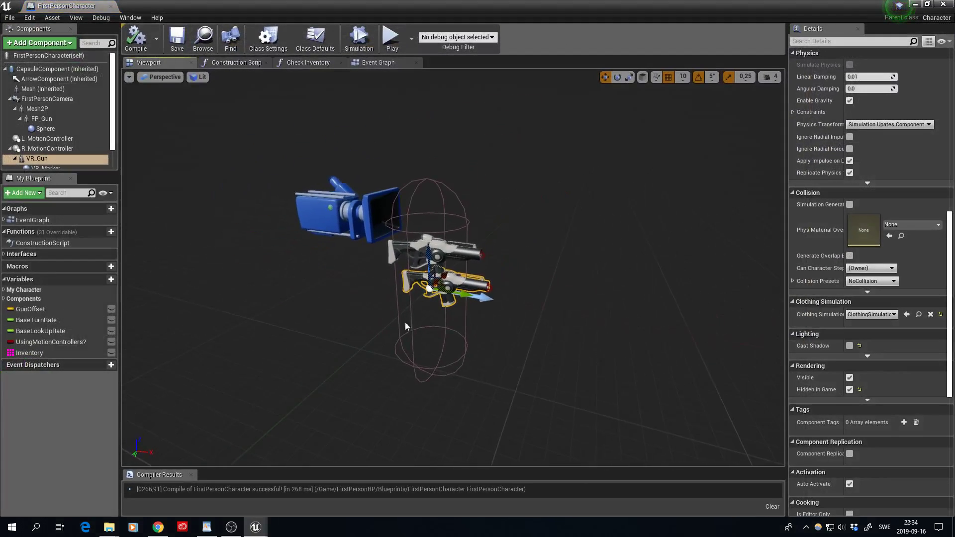
pyautogui.click(44, 45)
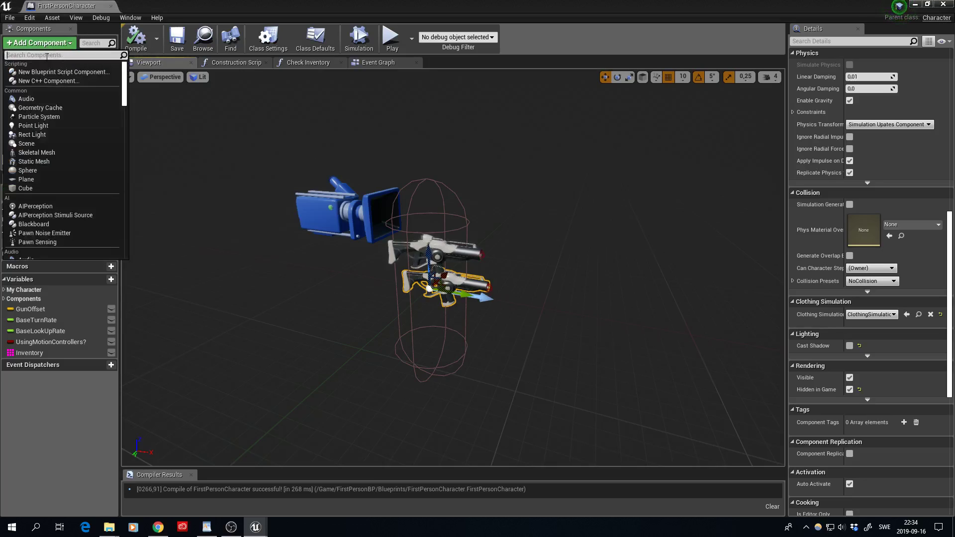
pyautogui.write('spot')
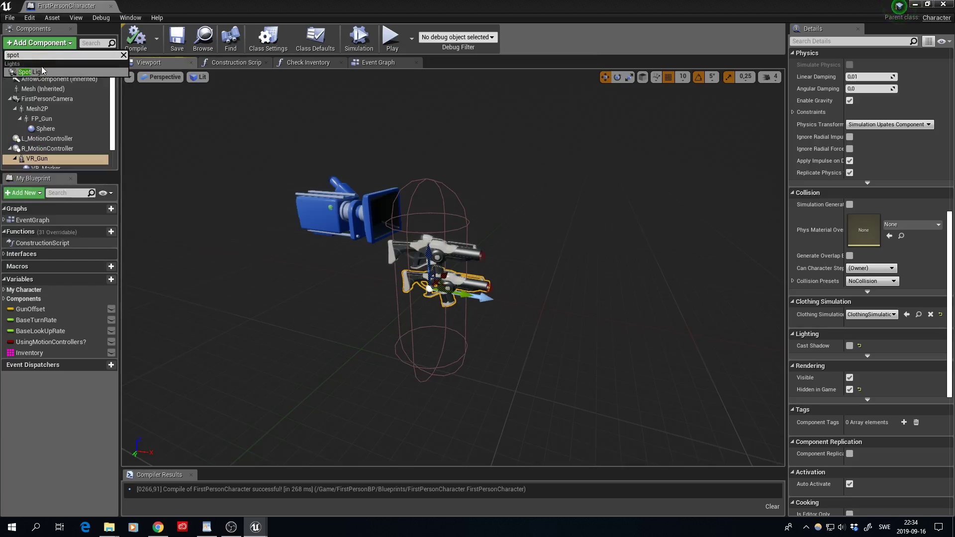
pyautogui.click(43, 71)
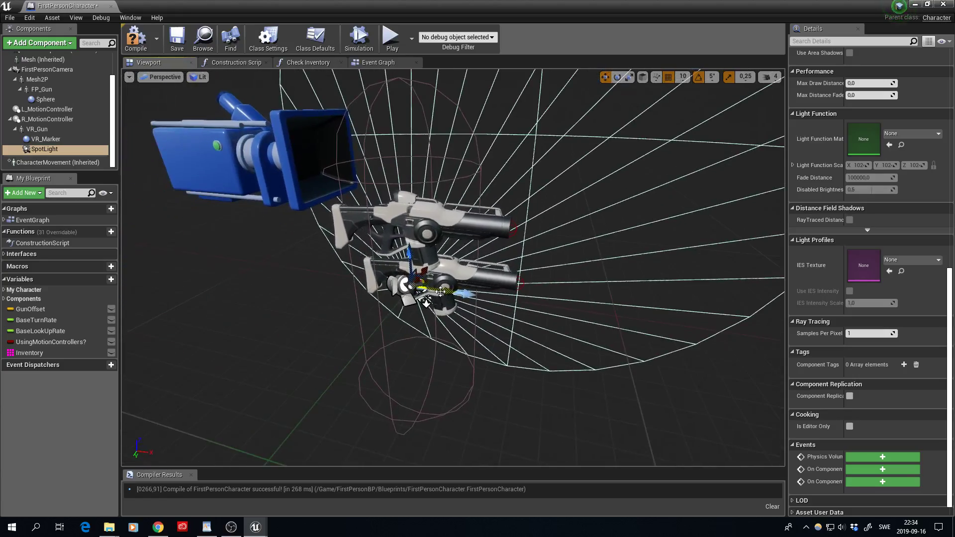
pyautogui.moveTo(425, 301)
pyautogui.mouseDown()
pyautogui.moveTo(630, 328)
pyautogui.moveTo(384, 304)
pyautogui.mouseUp()
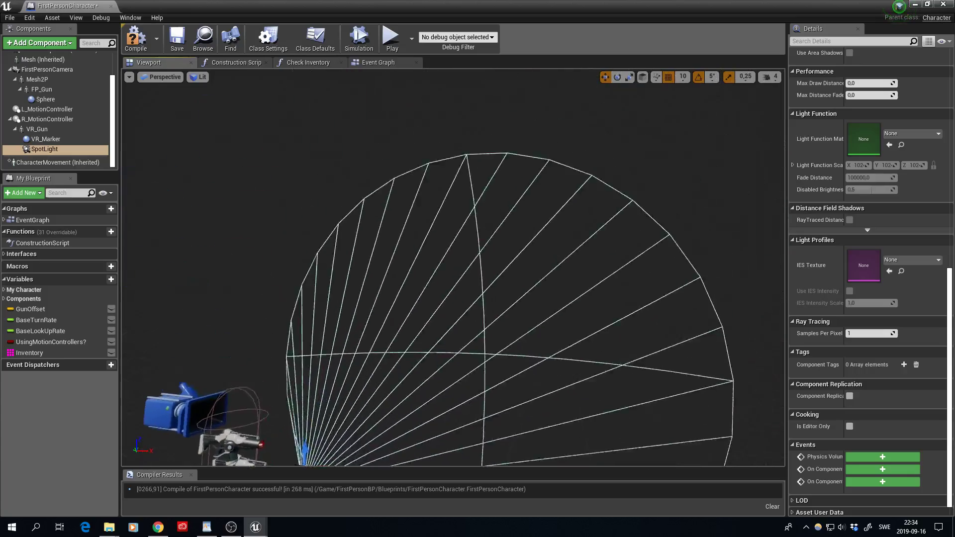
pyautogui.press('e')
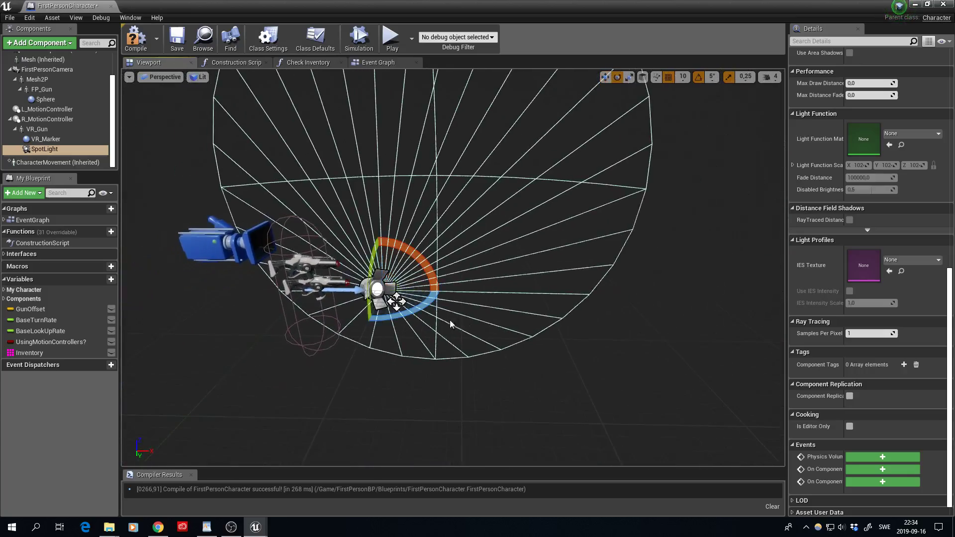
pyautogui.moveTo(425, 303)
pyautogui.mouseDown()
pyautogui.moveTo(439, 294)
pyautogui.moveTo(393, 224)
pyautogui.moveTo(348, 229)
pyautogui.mouseUp()
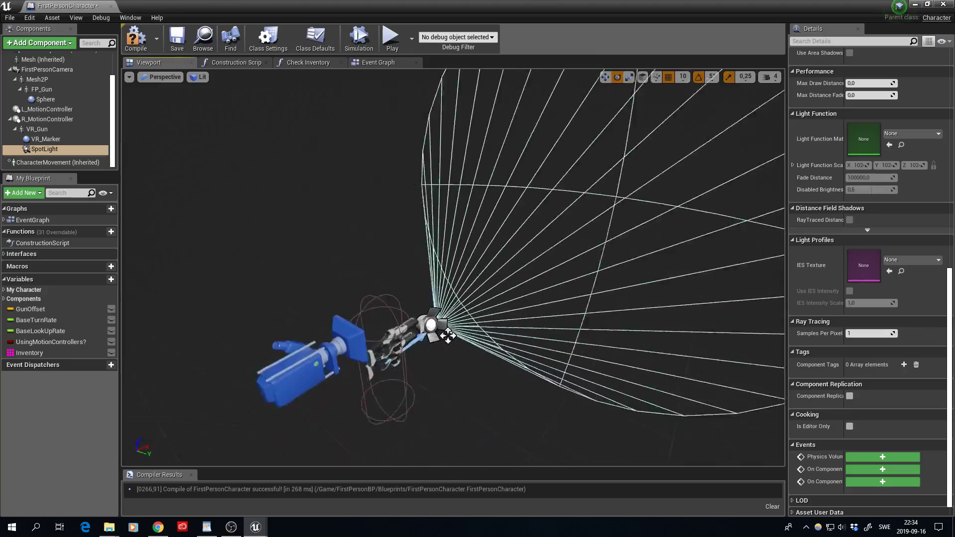
# Set grid snap to 5 and move the SpotLight to the front of the guns.
pyautogui.keyDown('alt'); pyautogui.moveTo(586, 301); pyautogui.dragTo(519, 368); pyautogui.keyUp('alt')
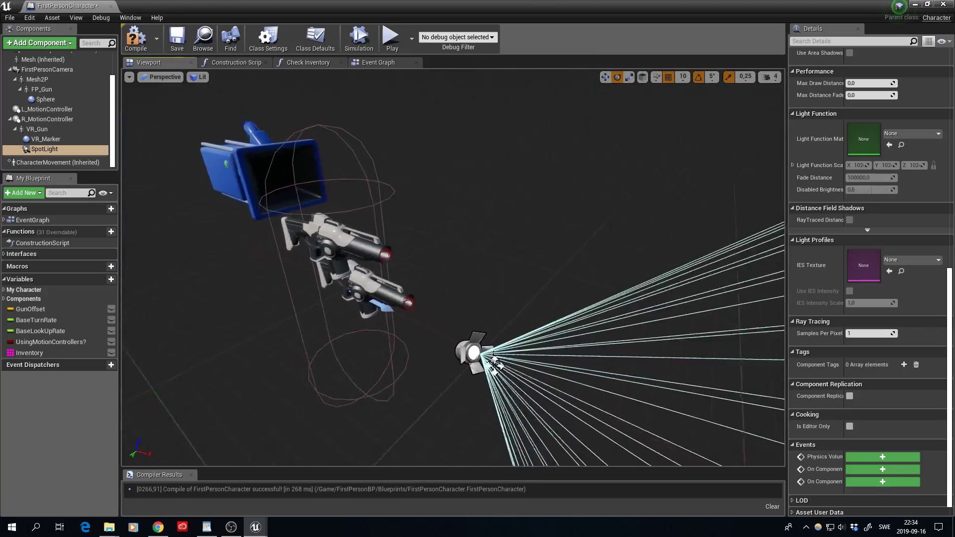
pyautogui.press('w')
pyautogui.moveTo(509, 326)
pyautogui.keyDown('alt'); pyautogui.mouseDown()
pyautogui.moveTo(530, 296)
pyautogui.moveTo(535, 245)
pyautogui.mouseUp(); pyautogui.keyUp('alt')
pyautogui.moveTo(508, 287)
pyautogui.keyDown('alt'); pyautogui.mouseDown()
pyautogui.moveTo(280, 257)
pyautogui.moveTo(495, 236)
pyautogui.moveTo(512, 328)
pyautogui.moveTo(290, 330)
pyautogui.moveTo(448, 248)
pyautogui.mouseUp(); pyautogui.keyUp('alt')
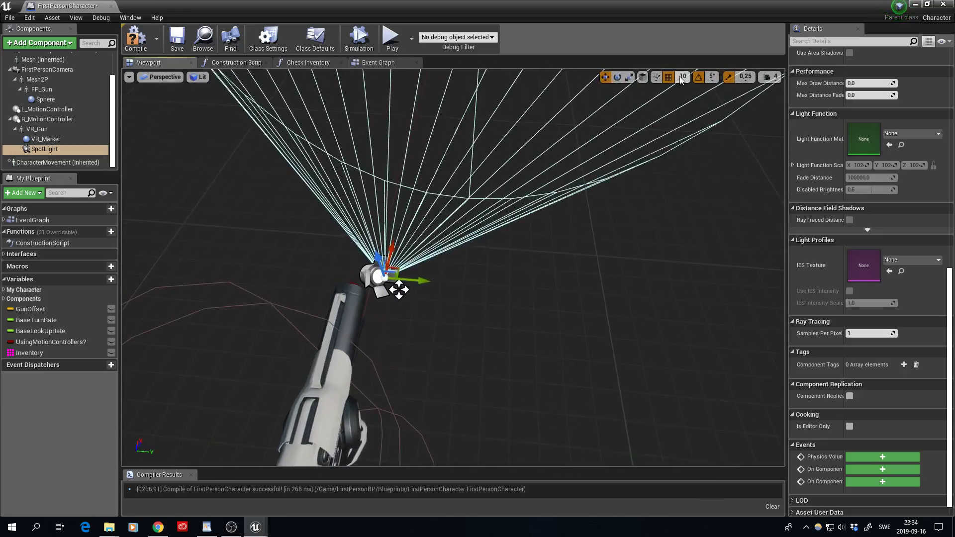
pyautogui.click(682, 77)
pyautogui.click(686, 108)
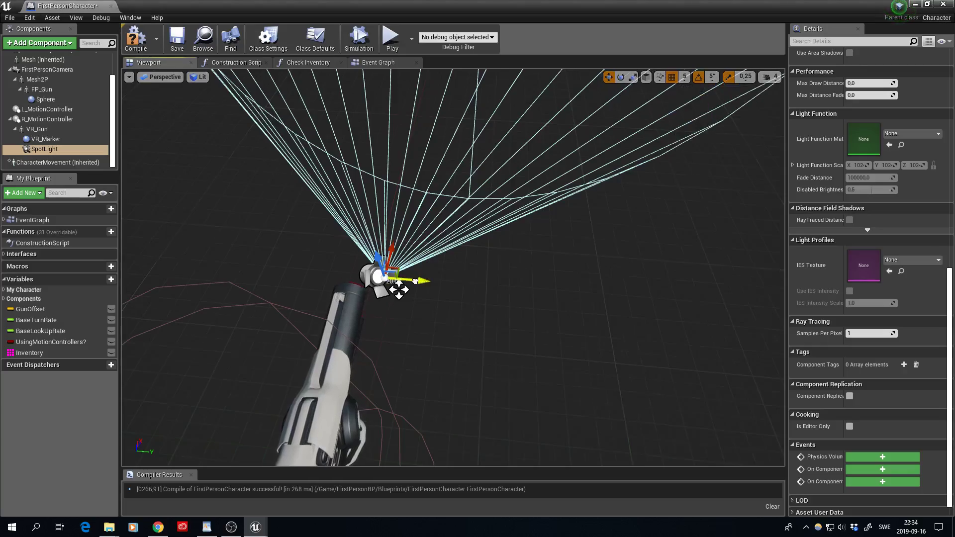
pyautogui.moveTo(418, 280)
pyautogui.mouseDown()
pyautogui.moveTo(398, 279)
pyautogui.moveTo(478, 273)
pyautogui.moveTo(498, 214)
pyautogui.moveTo(456, 291)
pyautogui.moveTo(487, 211)
pyautogui.mouseUp()
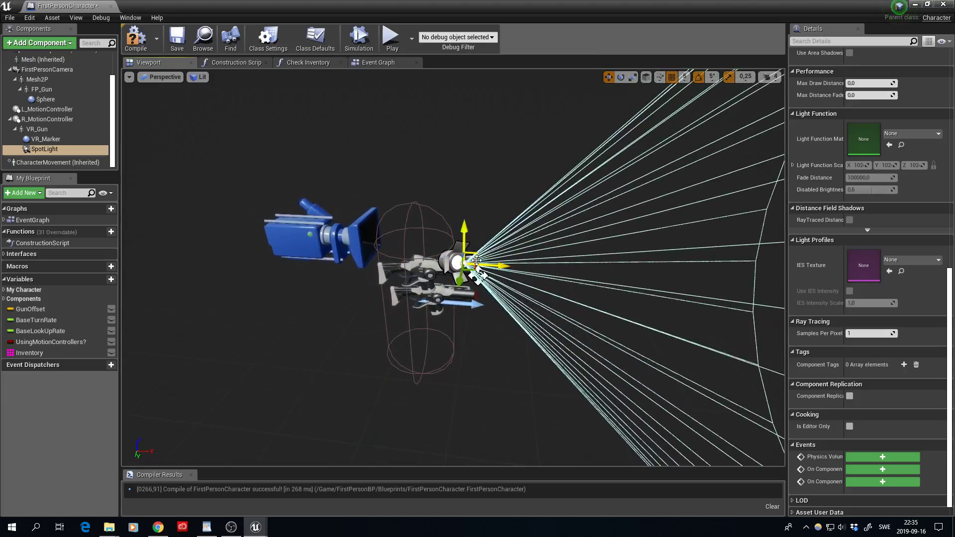
pyautogui.keyDown('alt'); pyautogui.moveTo(426, 272); pyautogui.dragTo(450, 287); pyautogui.keyUp('alt')
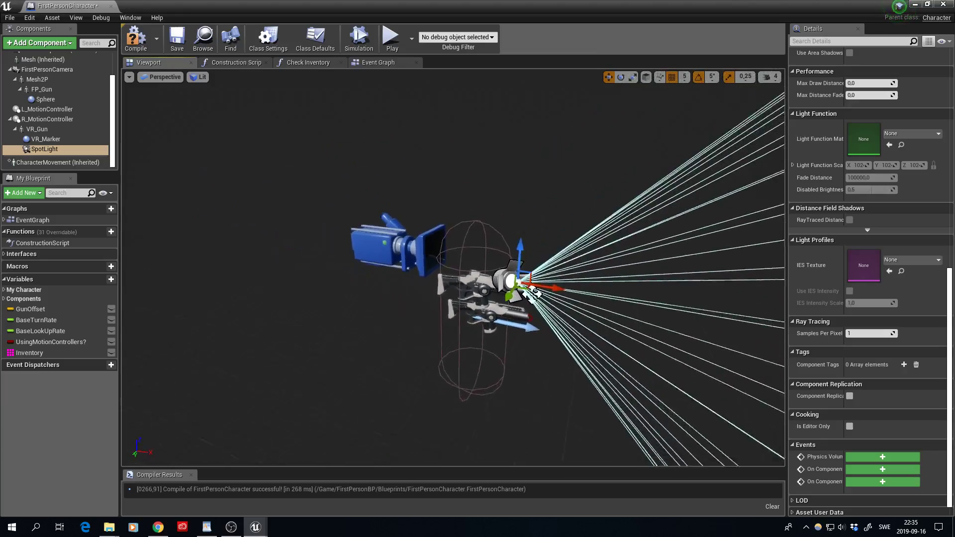
# Untick Rendering > Visible on both the FP_Gun and VR_Gun components.
pyautogui.click(463, 259)
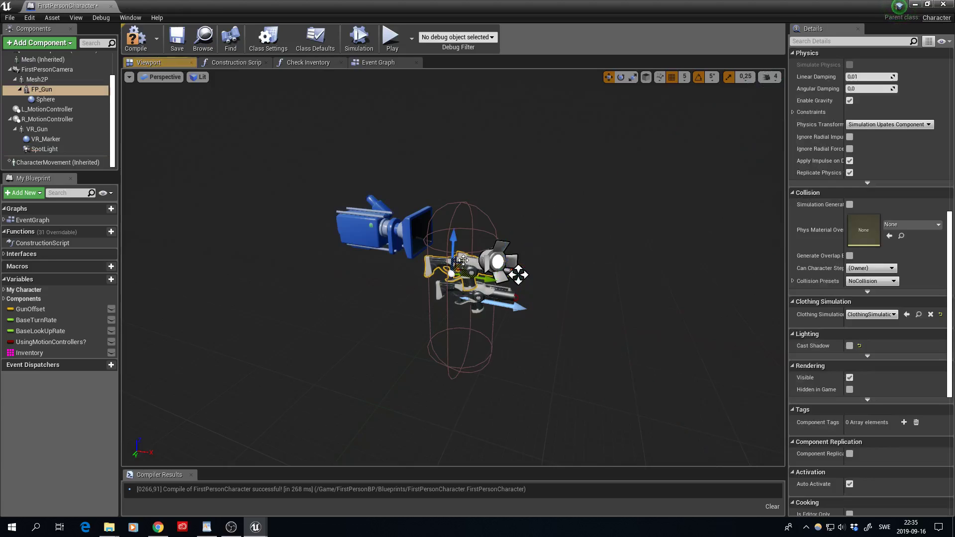
pyautogui.press('f')
pyautogui.scroll(-3, 840, 366)
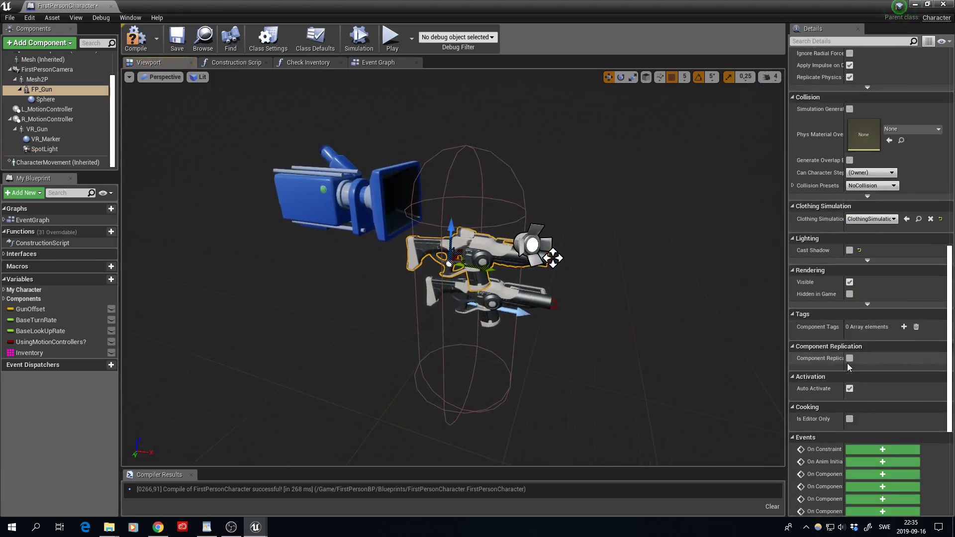
pyautogui.scroll(-3, 846, 363)
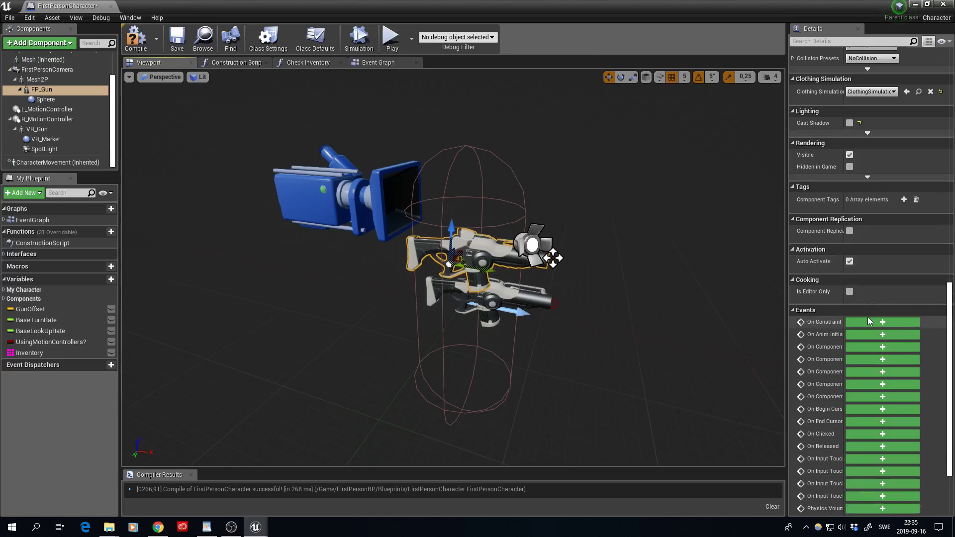
pyautogui.scroll(1, 867, 317)
pyautogui.click(850, 219)
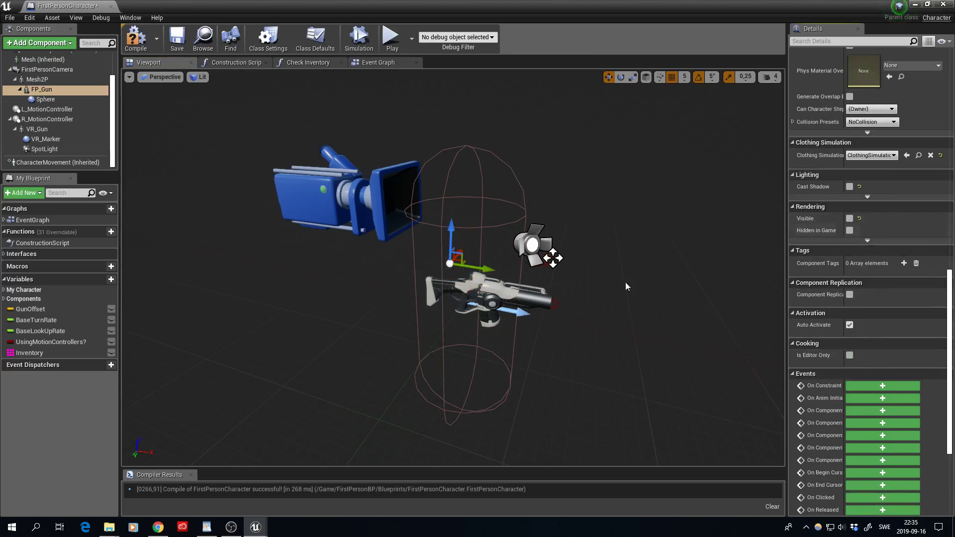
pyautogui.click(37, 128)
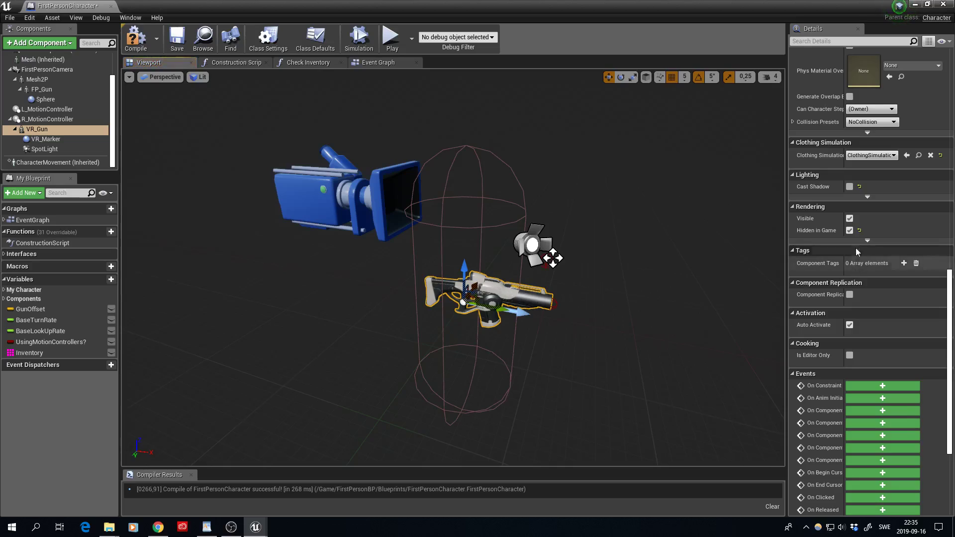
pyautogui.click(850, 218)
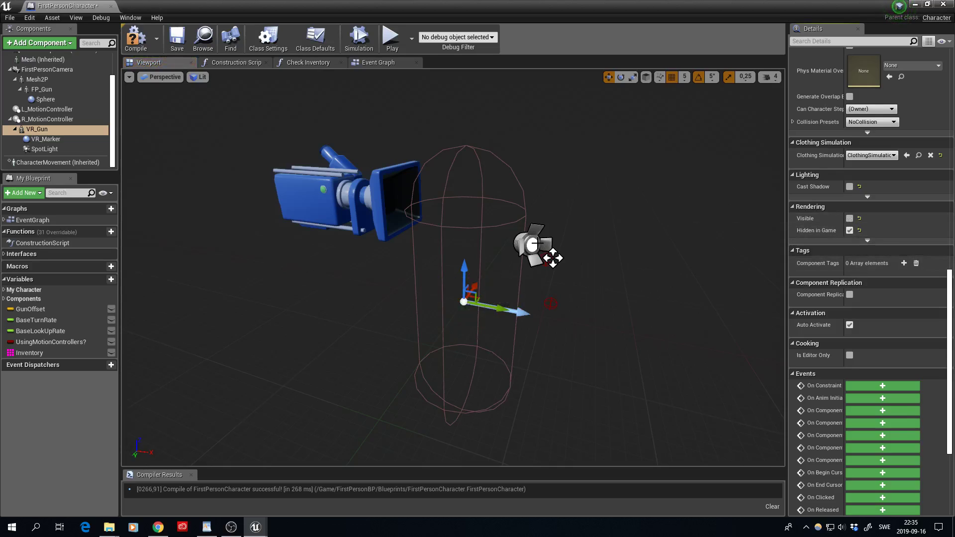
# Attach the SpotLight under FP_Gun in the Components panel and compile.
pyautogui.click(531, 244)
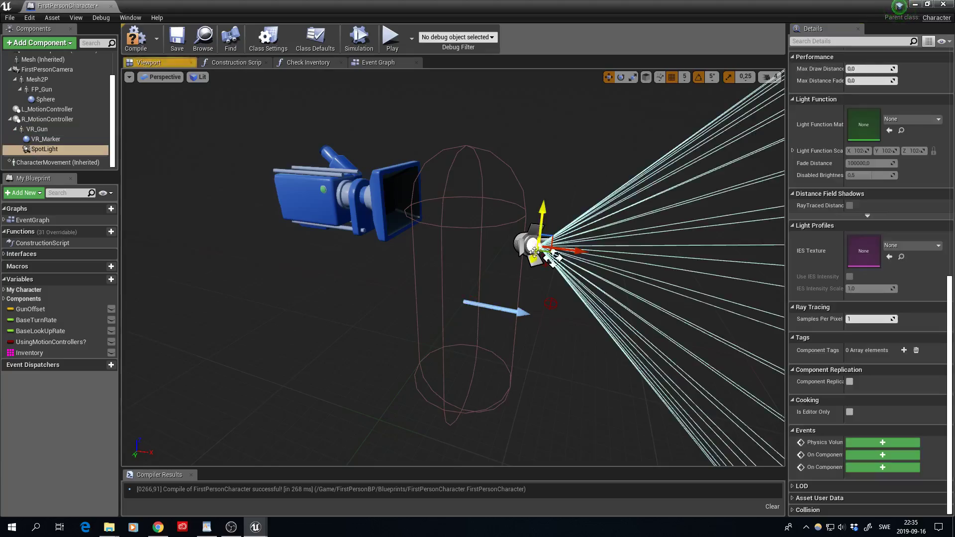
pyautogui.press('f')
pyautogui.keyDown('alt'); pyautogui.moveTo(480, 271); pyautogui.dragTo(448, 212); pyautogui.keyUp('alt')
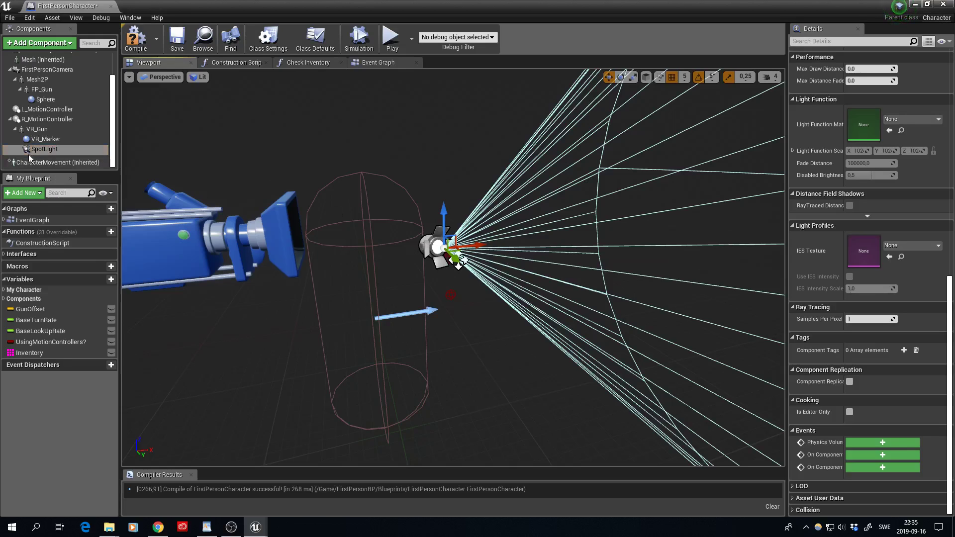
pyautogui.scroll(1, 43, 151)
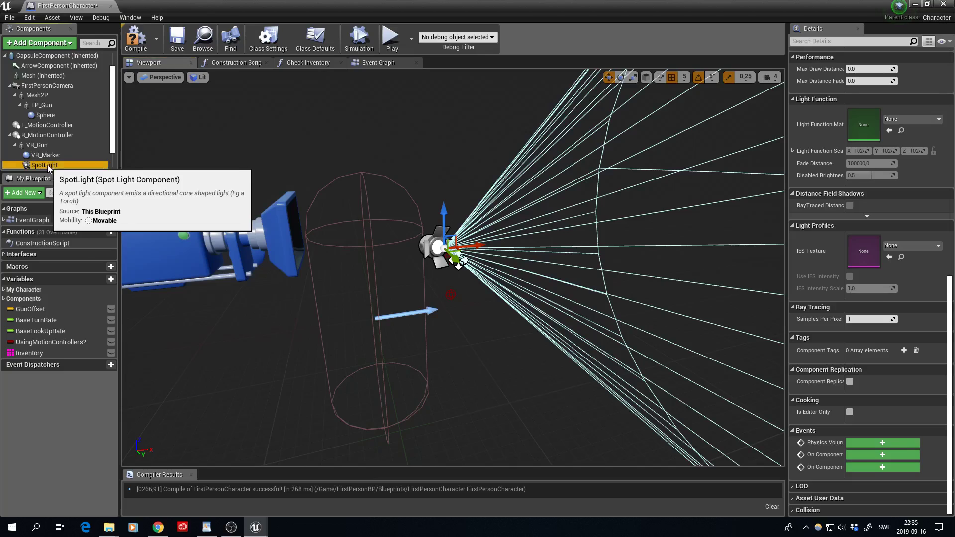
pyautogui.moveTo(50, 166); pyautogui.dragTo(56, 85)
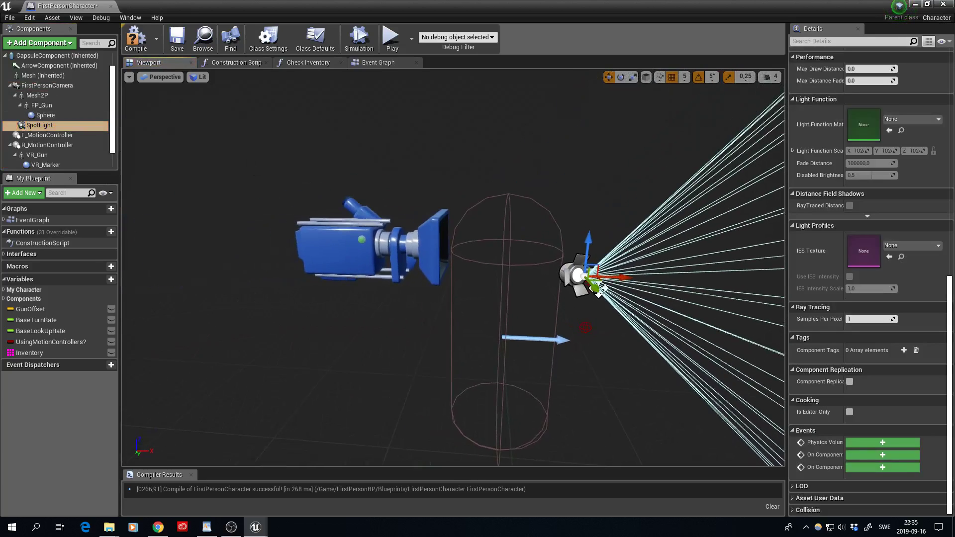
pyautogui.click(140, 43)
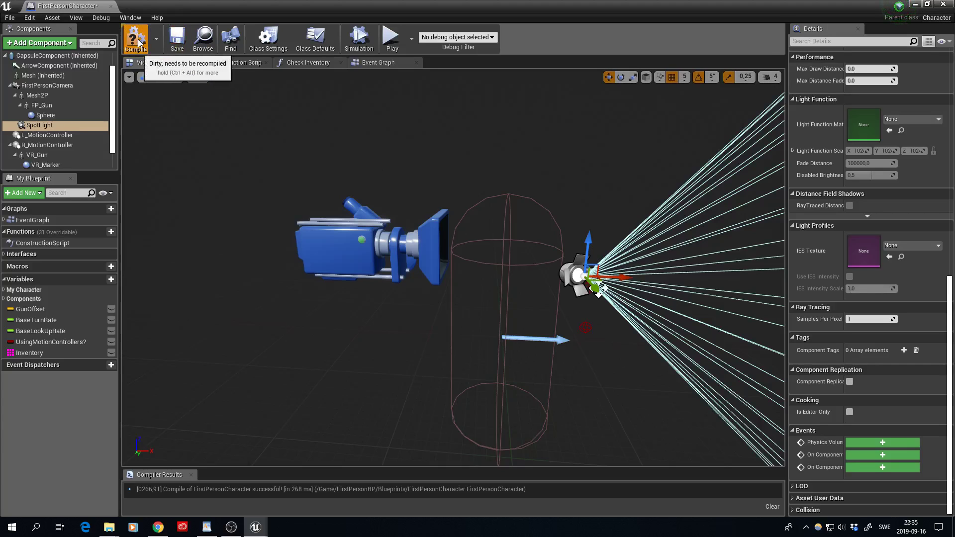
pyautogui.moveTo(428, 213); pyautogui.dragTo(356, 188, button='middle')
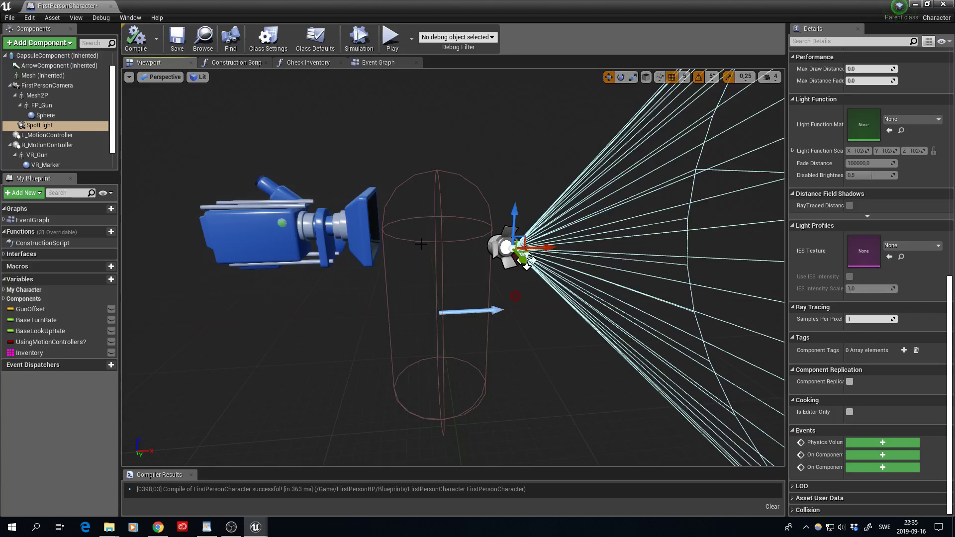
# In the Event Graph, disconnect the InputAction Fire and InputTouch Pressed pins.
pyautogui.click(378, 61)
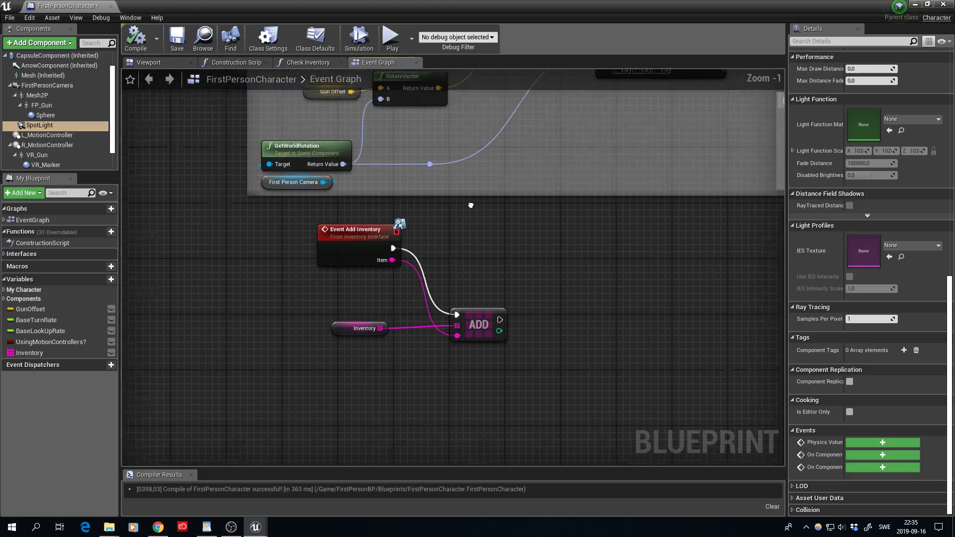
pyautogui.scroll(-7, 443, 389)
pyautogui.scroll(3, 485, 355)
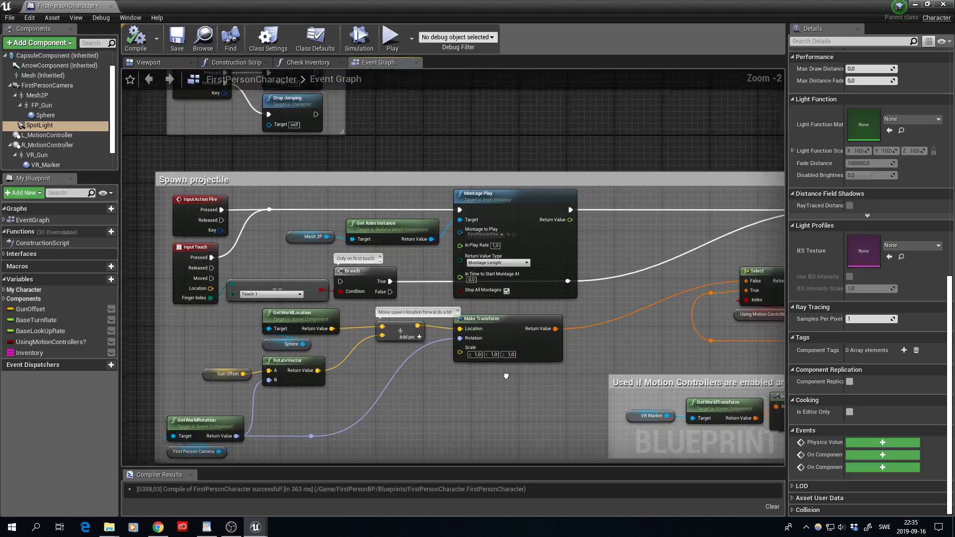
pyautogui.moveTo(386, 169); pyautogui.dragTo(524, 158, button='right')
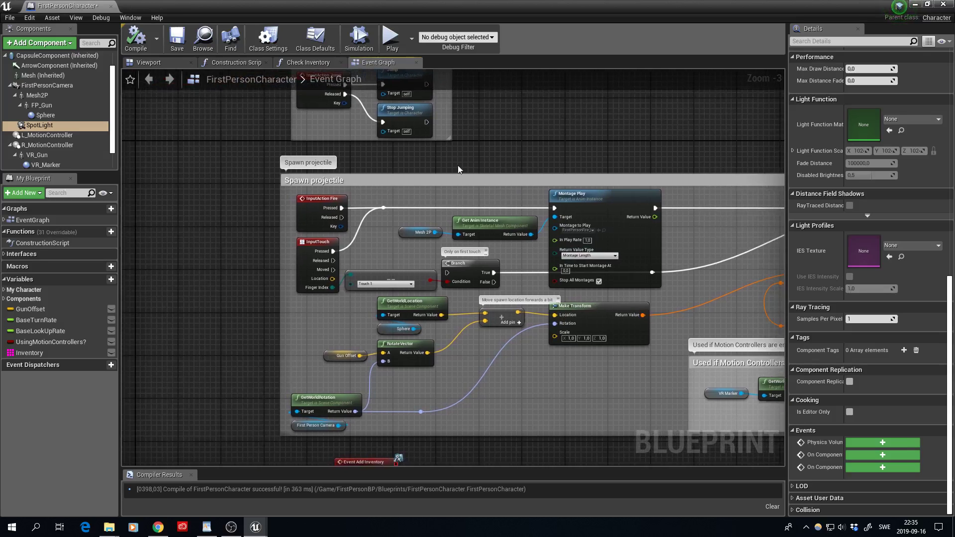
pyautogui.scroll(1, 458, 165)
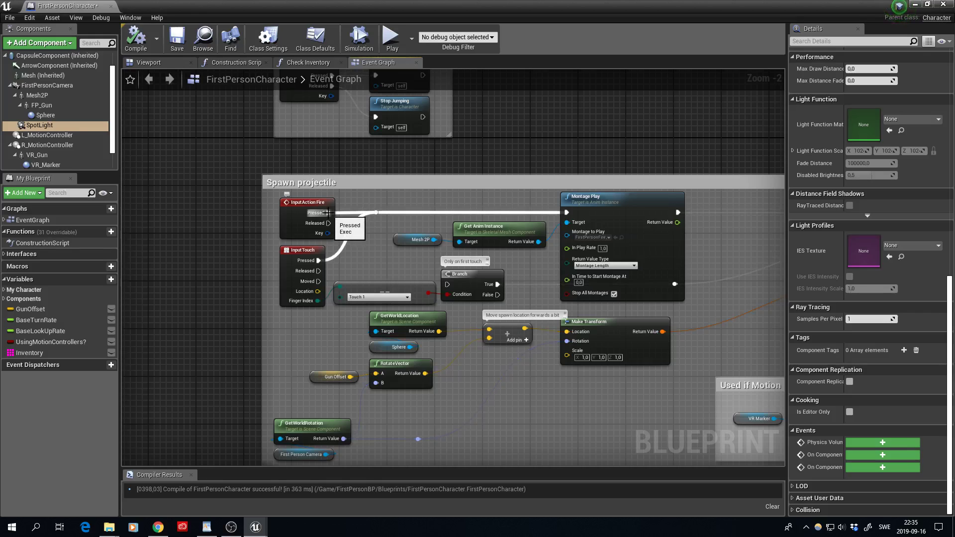
pyautogui.keyDown('alt'); pyautogui.click(328, 213); pyautogui.keyUp('alt')
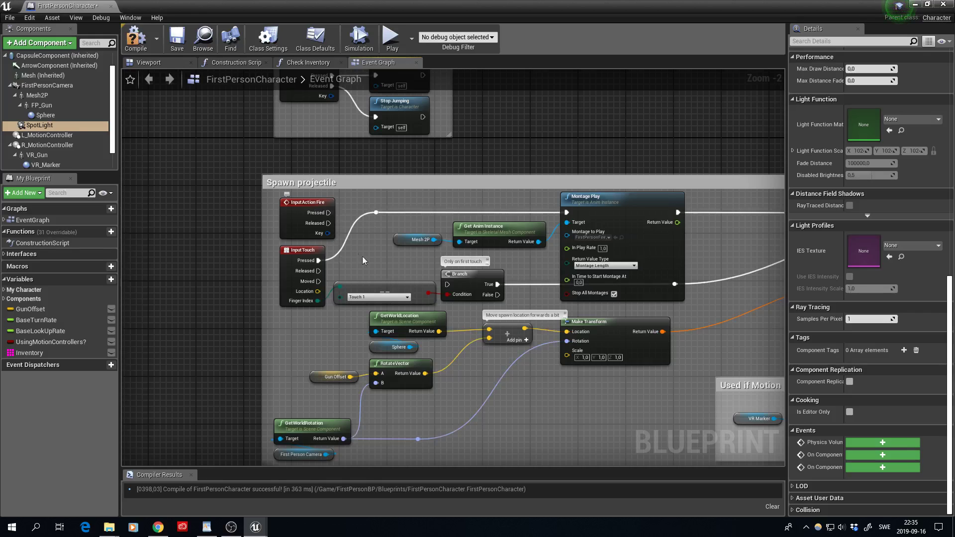
pyautogui.keyDown('alt'); pyautogui.click(317, 260); pyautogui.keyUp('alt')
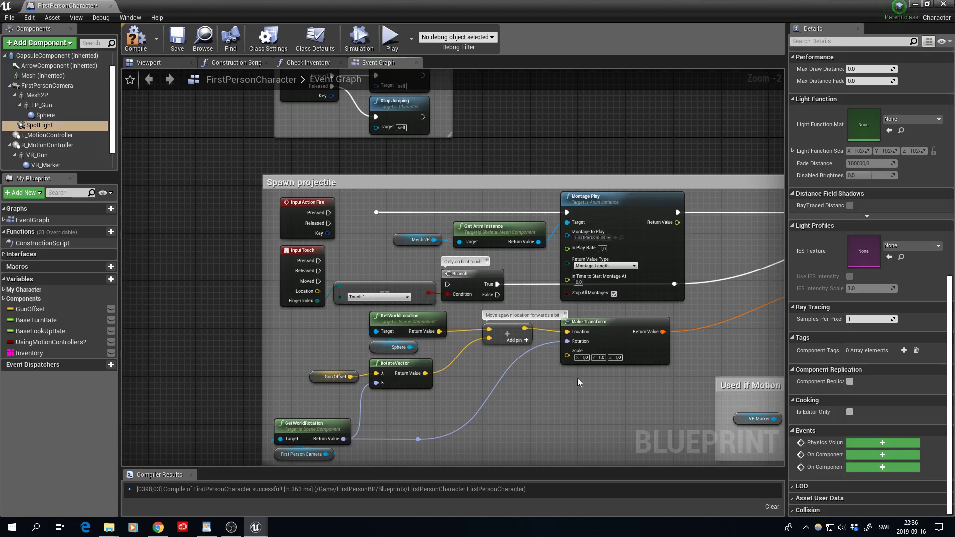
# Compile and save the blueprint, then minimize its window.
pyautogui.click(135, 38)
pyautogui.click(174, 42)
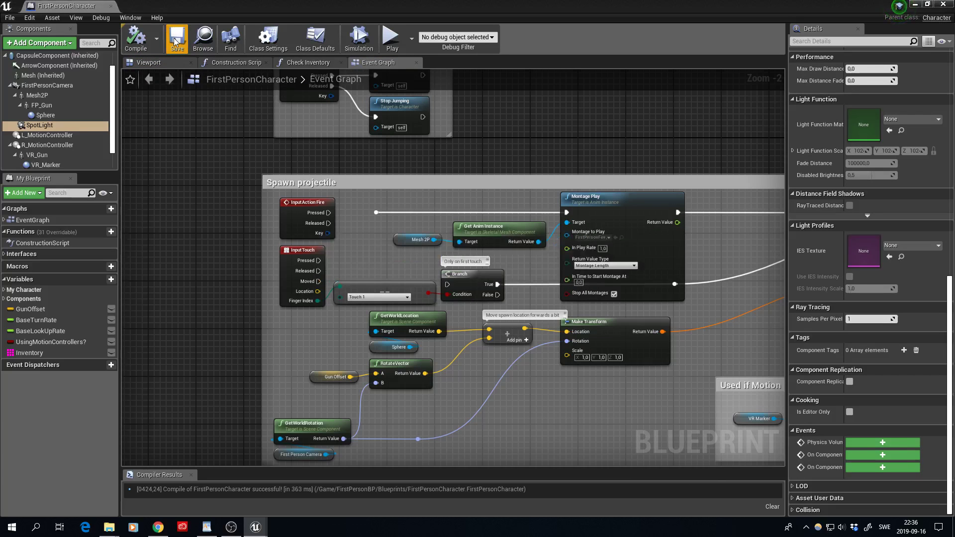
pyautogui.click(915, 5)
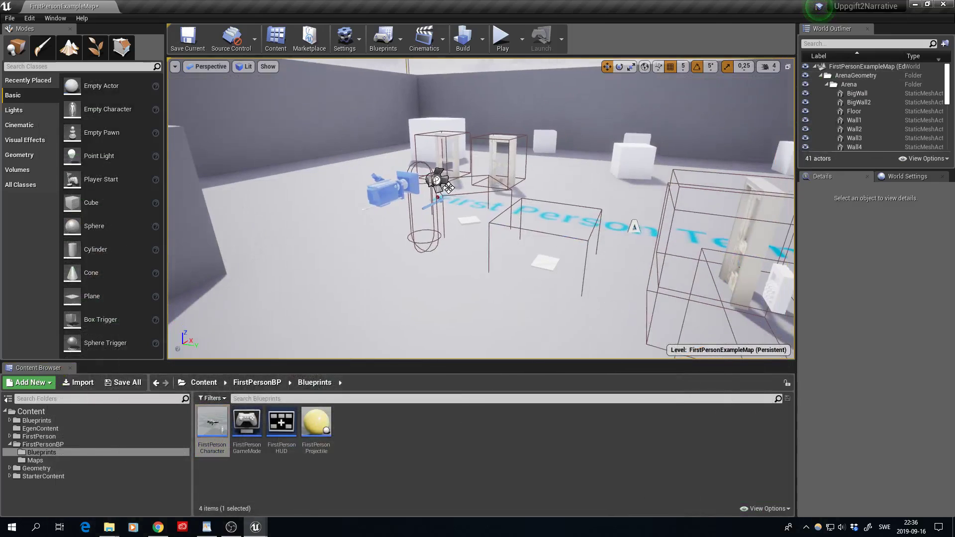
pyautogui.click(503, 37)
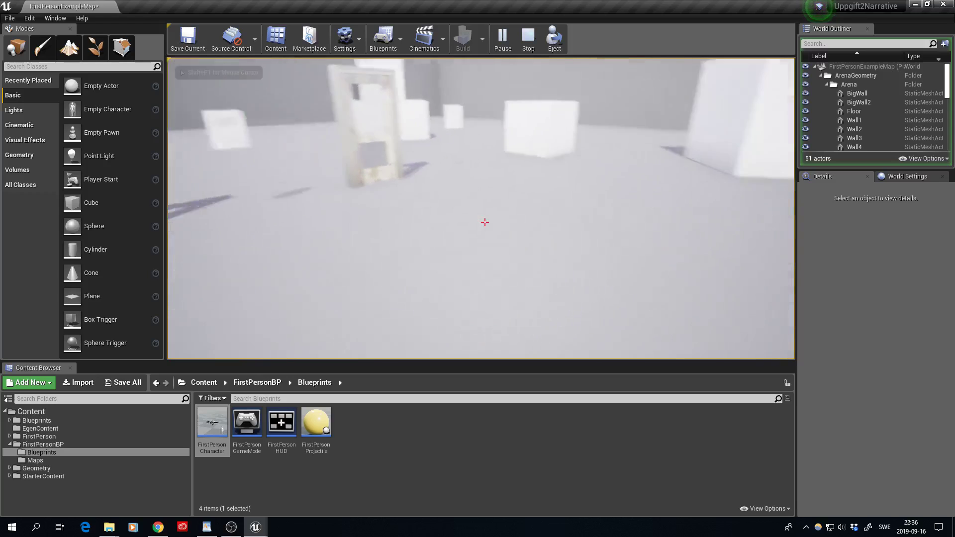
pyautogui.press('w')
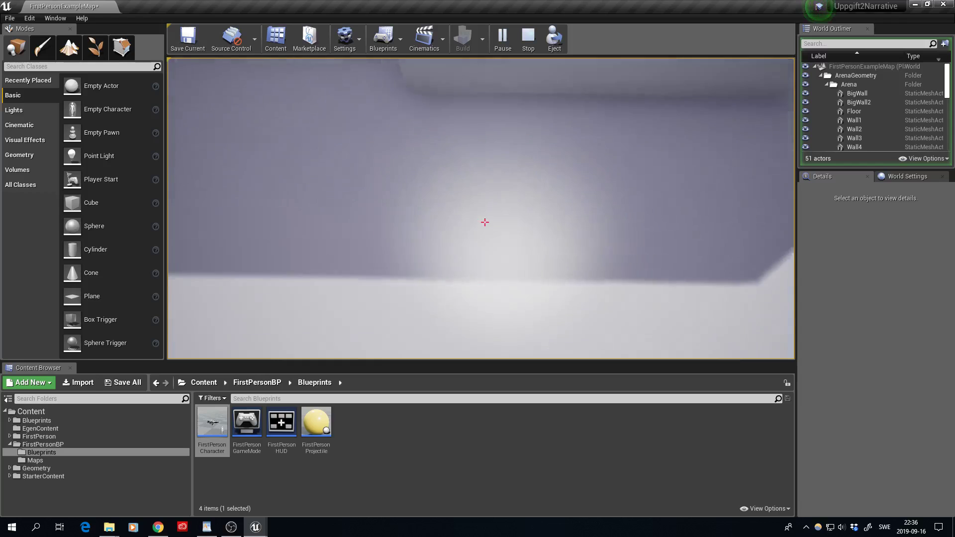
pyautogui.press('f')
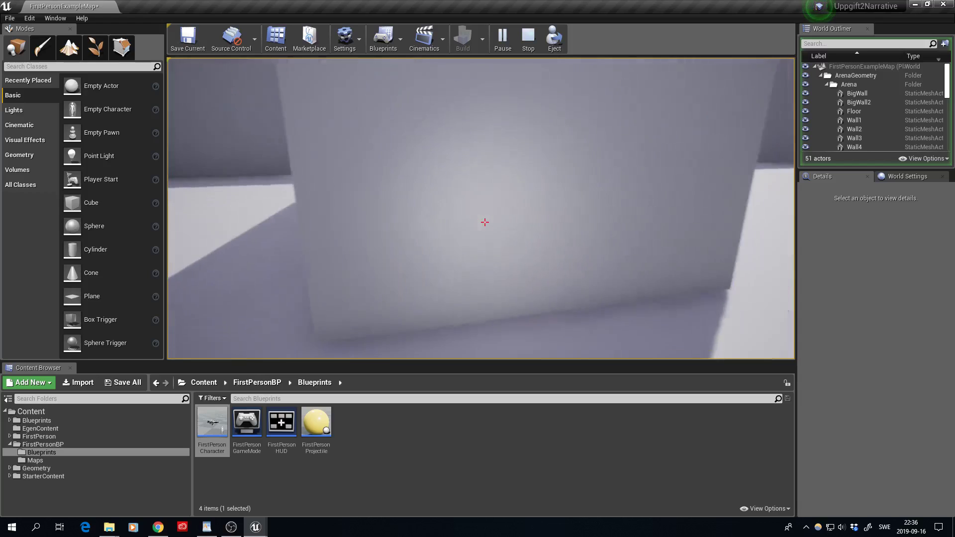
pyautogui.press('Escape')
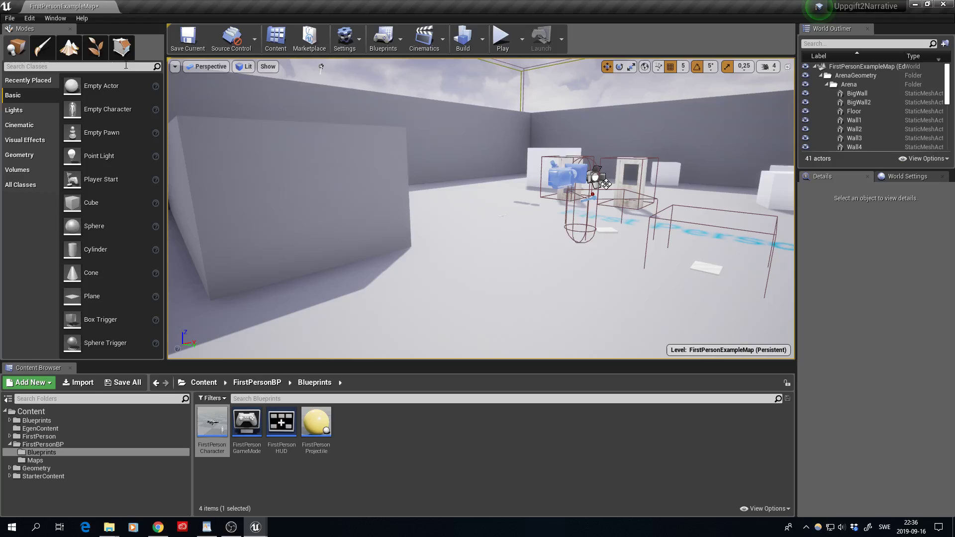
# Open Settings > Project Settings and go to the Engine - Input page.
pyautogui.click(345, 39)
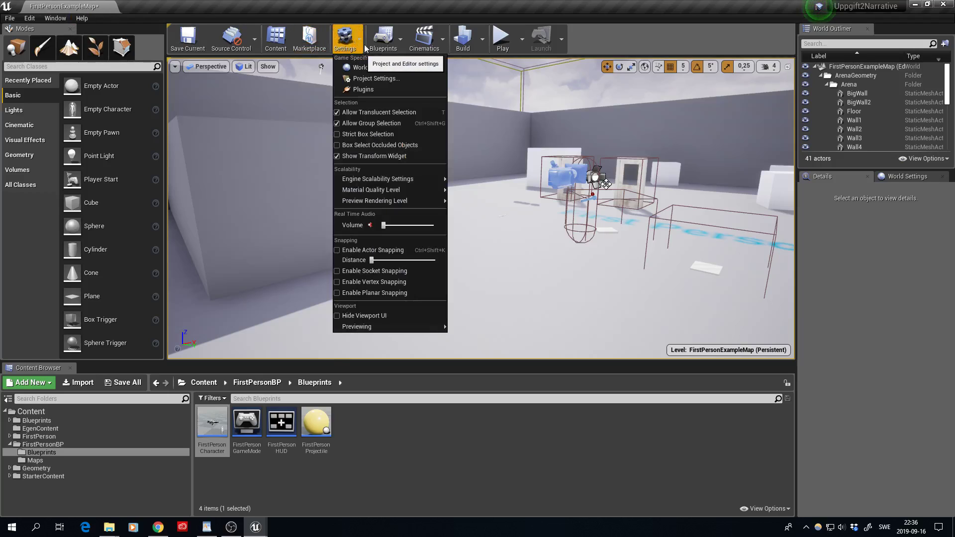
pyautogui.click(413, 78)
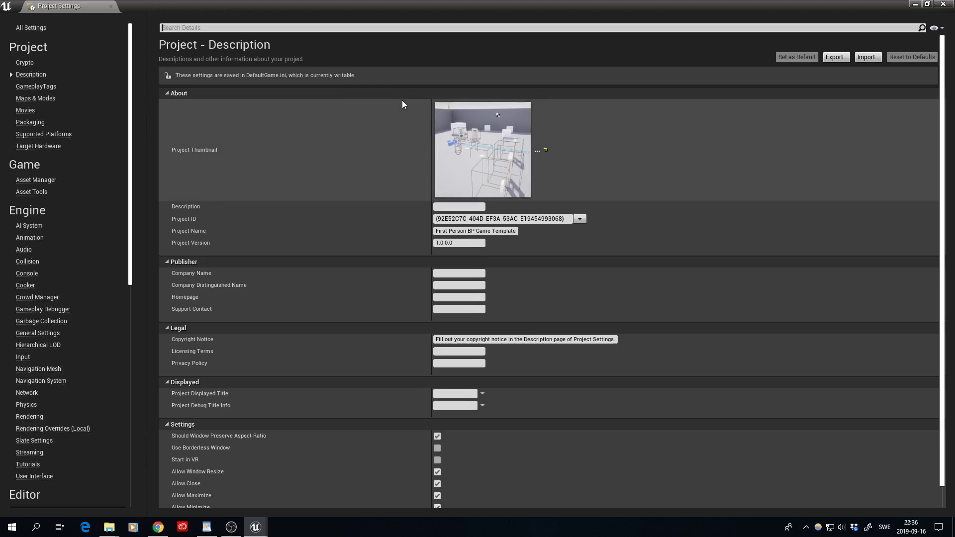
pyautogui.moveTo(131, 183); pyautogui.dragTo(129, 195)
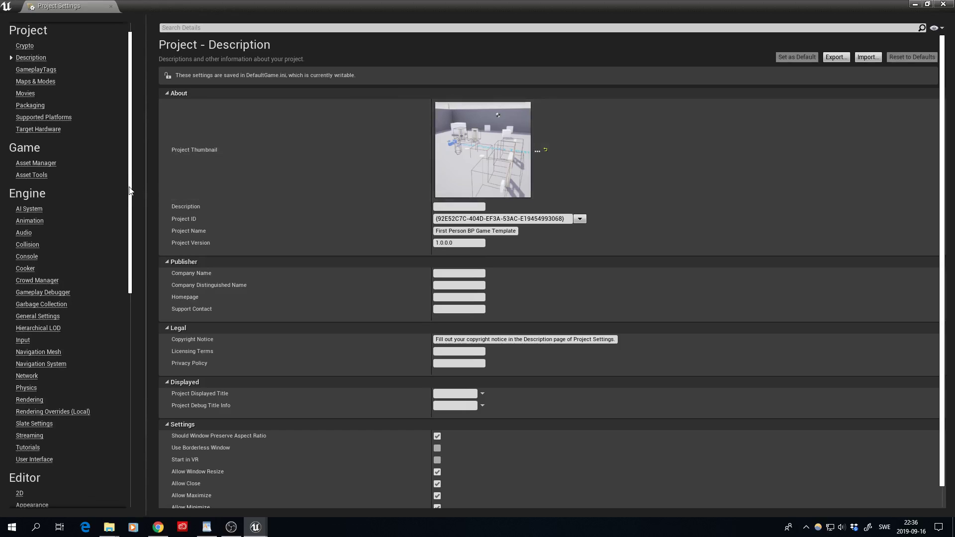
pyautogui.click(25, 336)
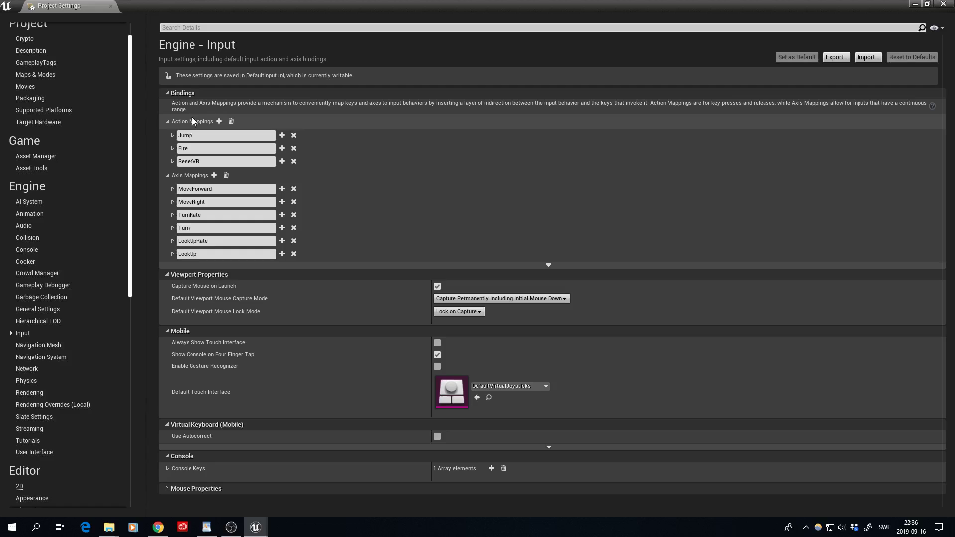
# Add a new action mapping named 'Flashlight'.
pyautogui.click(219, 121)
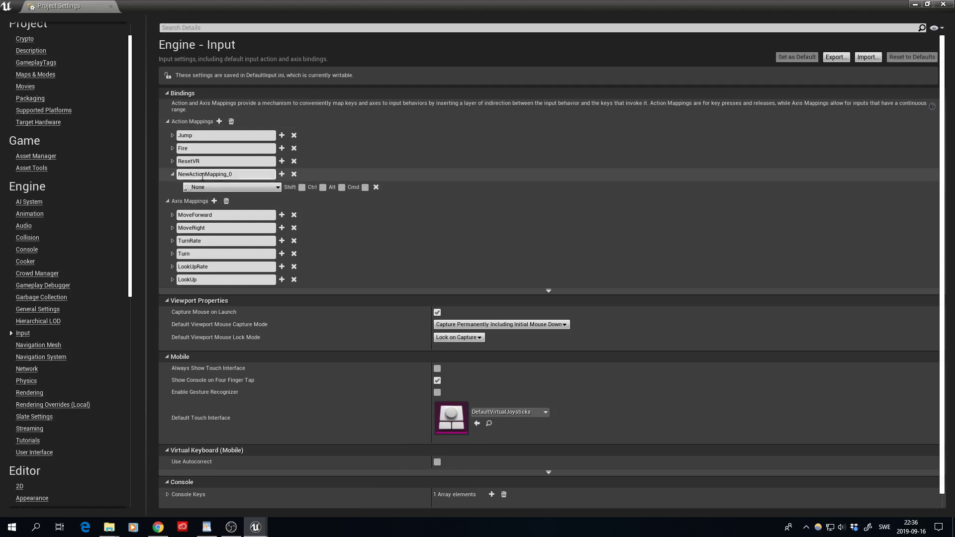
pyautogui.click(234, 175)
pyautogui.write('F')
pyautogui.press('BackSpace')
pyautogui.press('BackSpace')
pyautogui.press('BackSpace')
pyautogui.write('lashligh')
pyautogui.write('t')
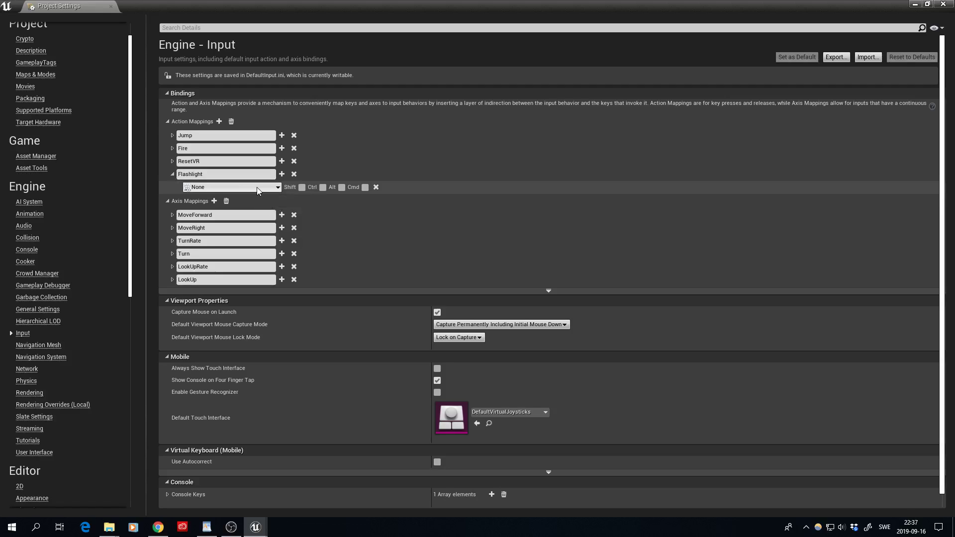
# Bind the Flashlight mapping to the Keyboard F key and restore the settings window.
pyautogui.click(277, 188)
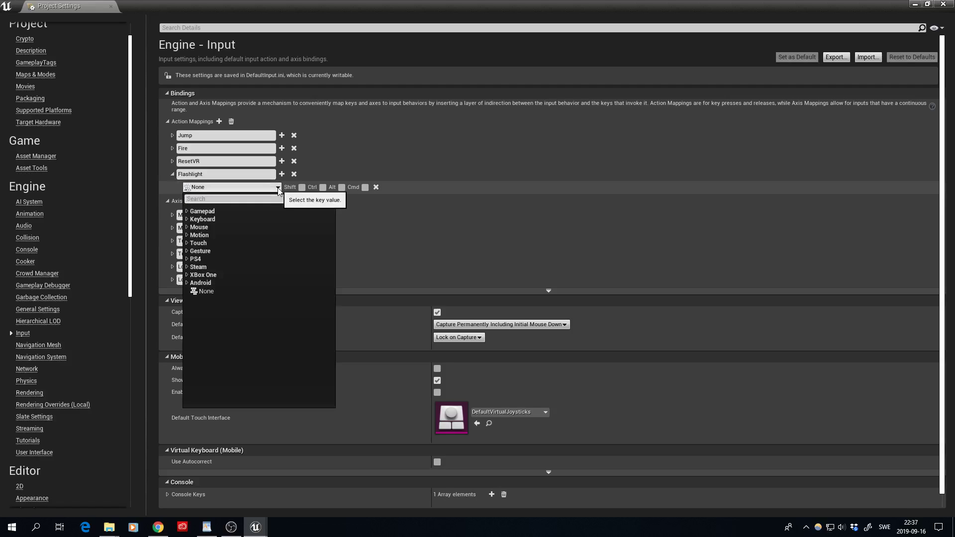
pyautogui.click(204, 219)
pyautogui.scroll(-3, 256, 287)
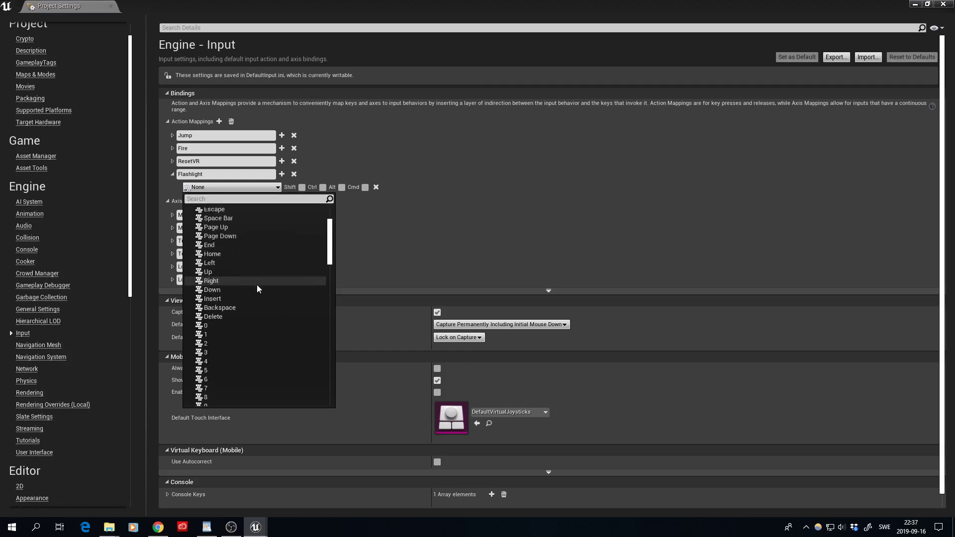
pyautogui.scroll(-2, 256, 286)
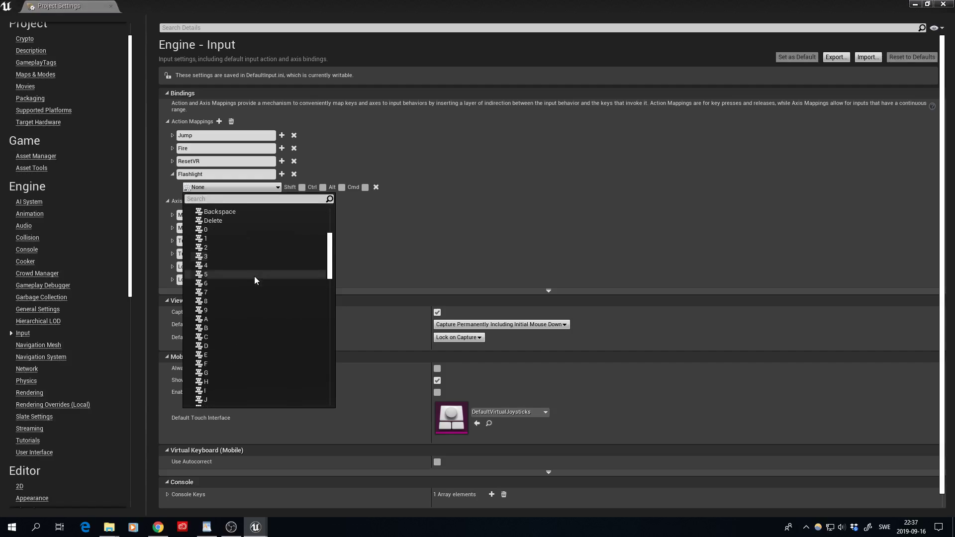
pyautogui.scroll(-2, 254, 282)
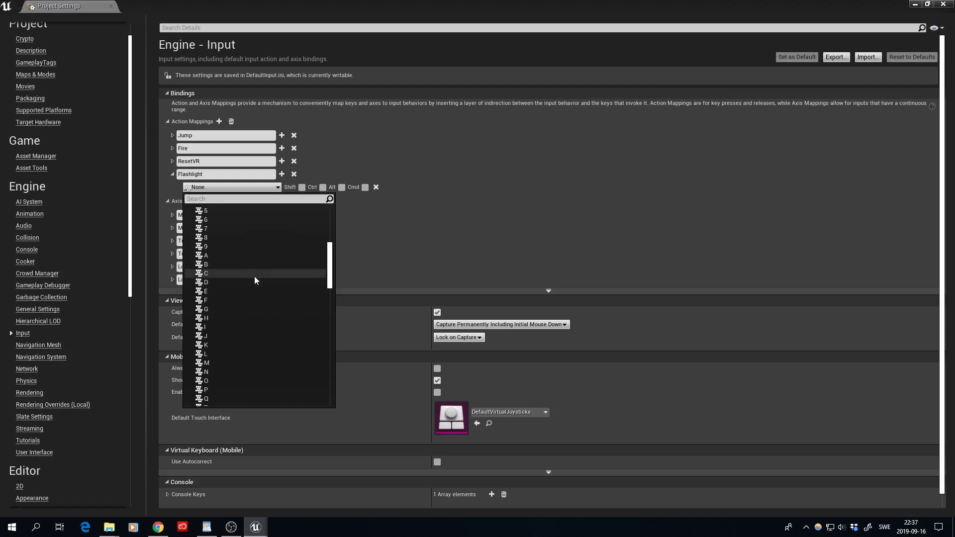
pyautogui.click(210, 299)
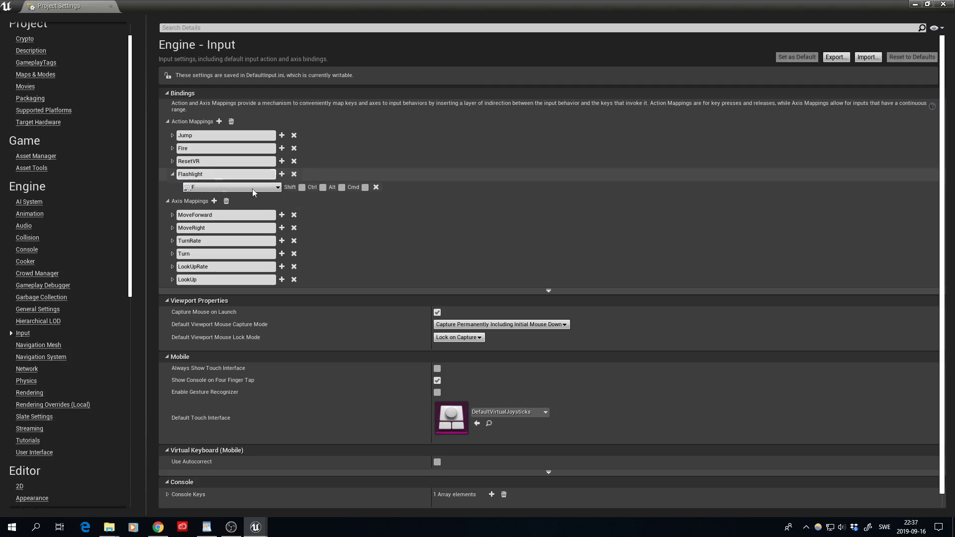
pyautogui.doubleClick(656, 10)
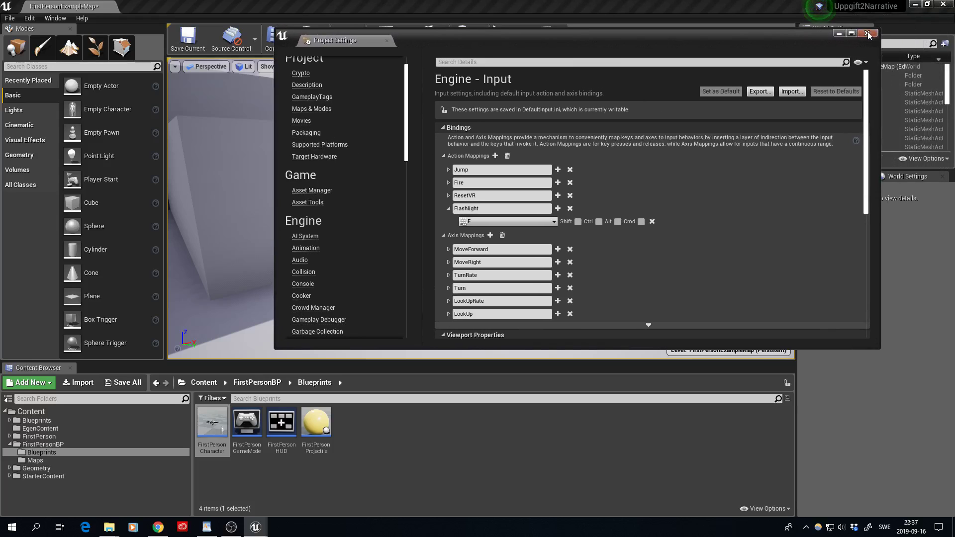
# Close Project Settings and reopen the FirstPersonCharacter blueprint's Event Graph.
pyautogui.click(868, 34)
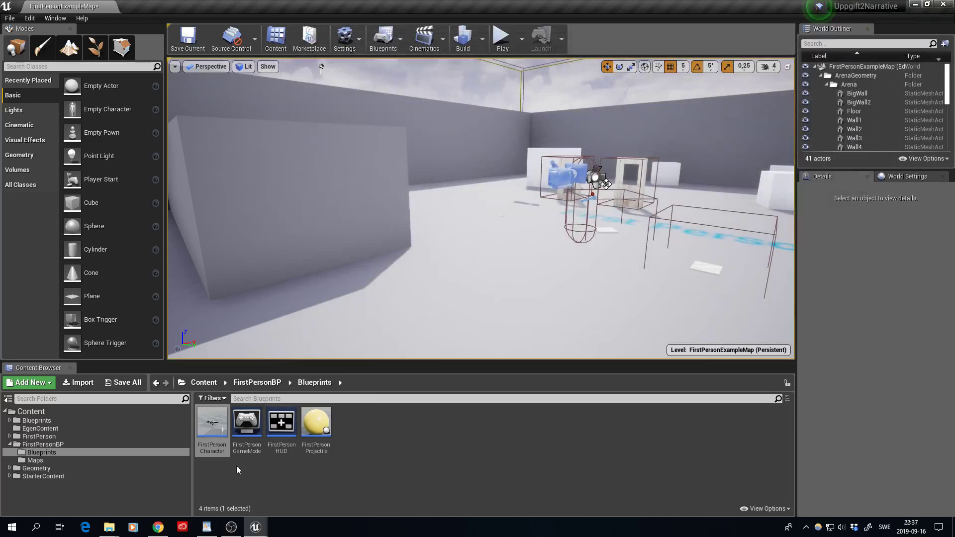
pyautogui.moveTo(215, 422)
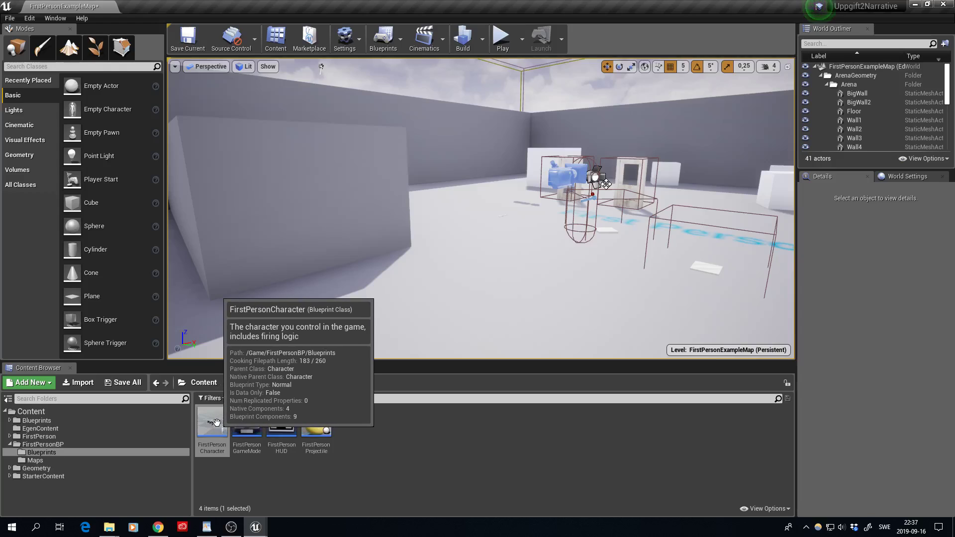
pyautogui.doubleClick(217, 423)
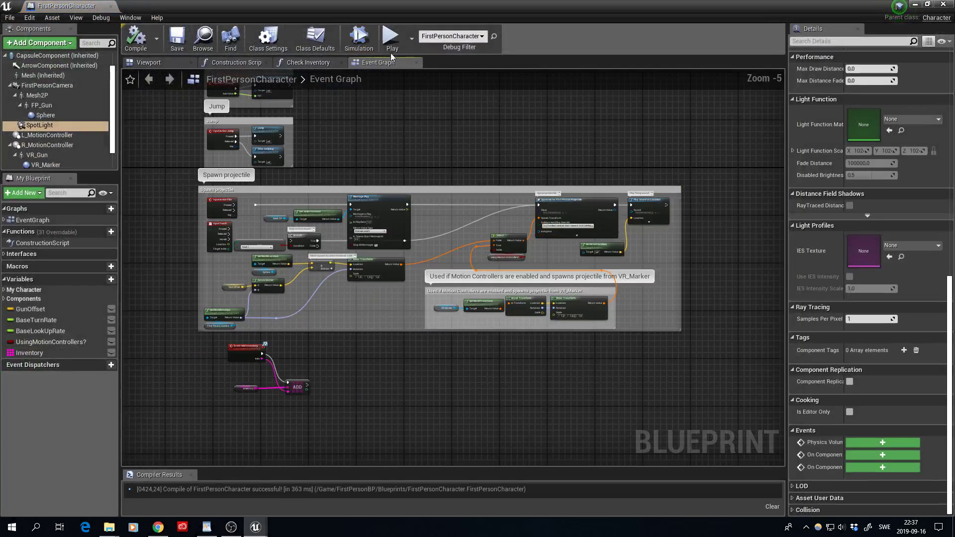
pyautogui.scroll(3, 325, 368)
pyautogui.moveTo(428, 348)
pyautogui.mouseDown(button='right')
pyautogui.moveTo(559, 245)
pyautogui.moveTo(410, 232)
pyautogui.moveTo(372, 219)
pyautogui.mouseUp(button='right')
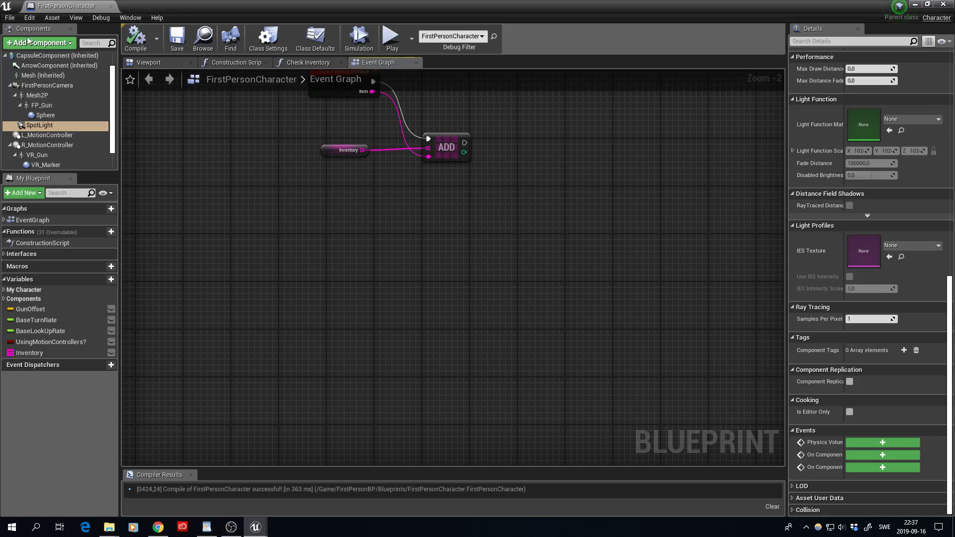
pyautogui.scroll(-1, 58, 124)
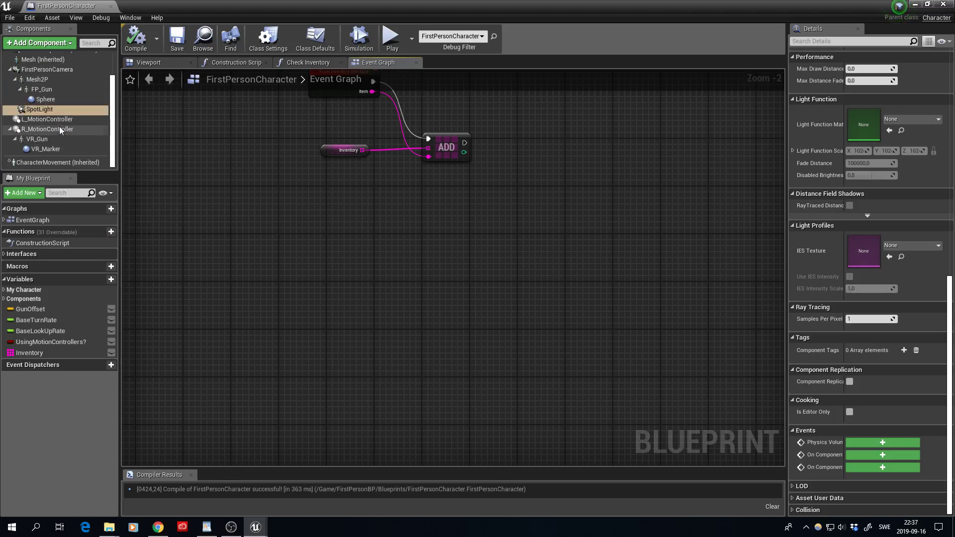
# Place a Spot Light reference node and add Toggle Visibility from its output.
pyautogui.click(35, 111)
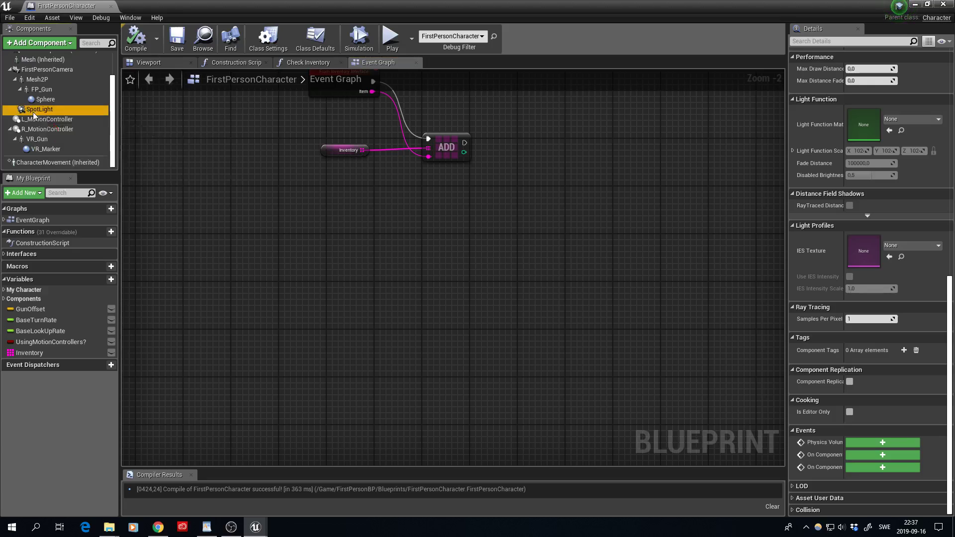
pyautogui.moveTo(262, 247); pyautogui.dragTo(262, 247)
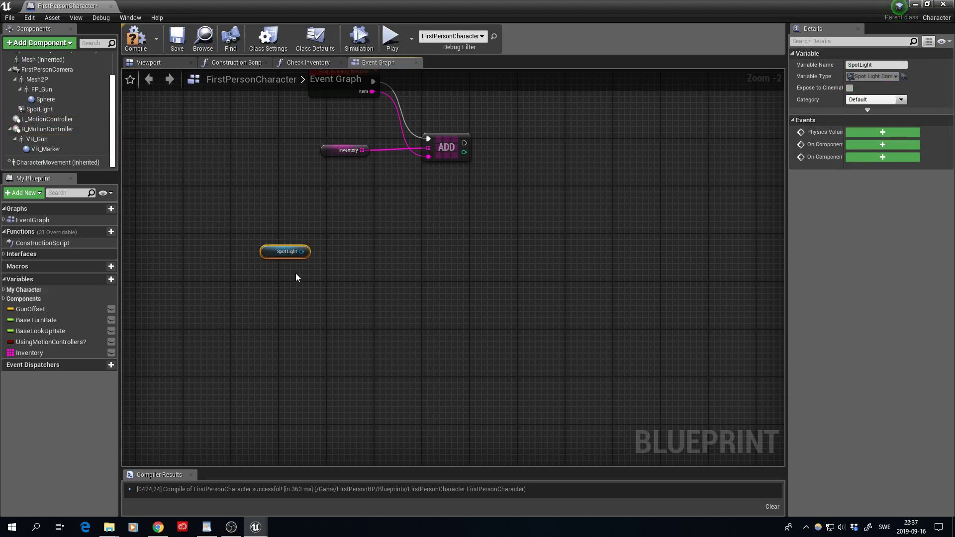
pyautogui.scroll(1, 297, 286)
pyautogui.scroll(1, 304, 281)
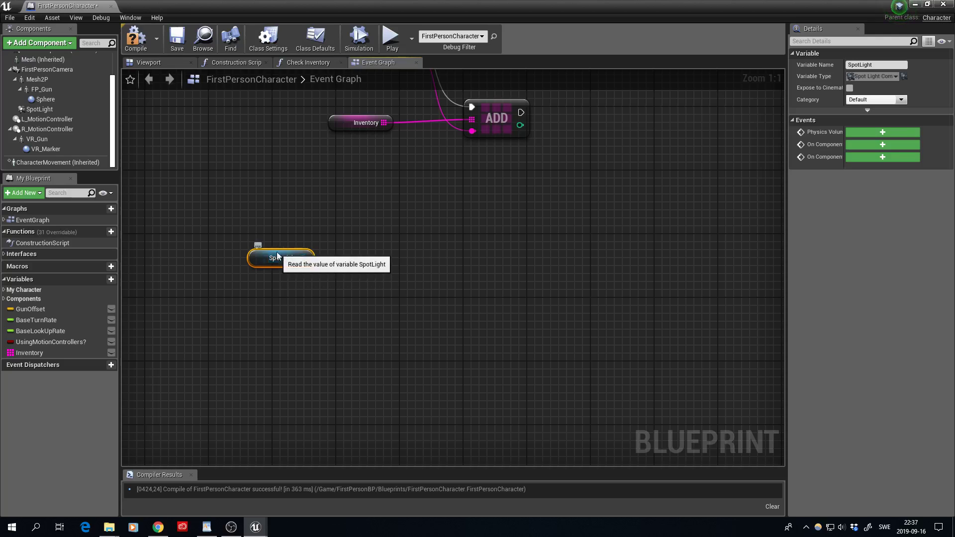
pyautogui.moveTo(277, 256); pyautogui.dragTo(269, 287)
pyautogui.moveTo(322, 273); pyautogui.dragTo(312, 261, button='right')
pyautogui.moveTo(286, 275); pyautogui.dragTo(305, 279)
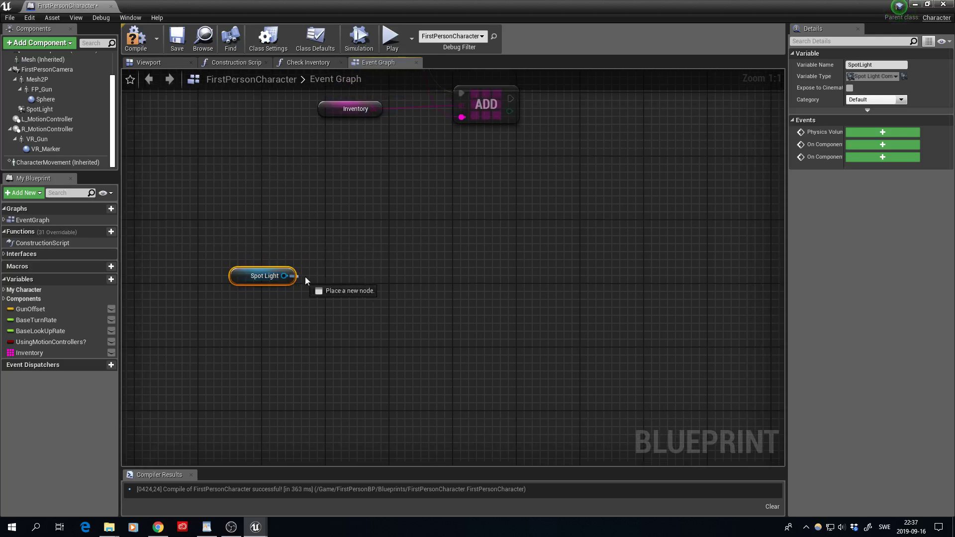
pyautogui.moveTo(381, 273); pyautogui.dragTo(381, 273)
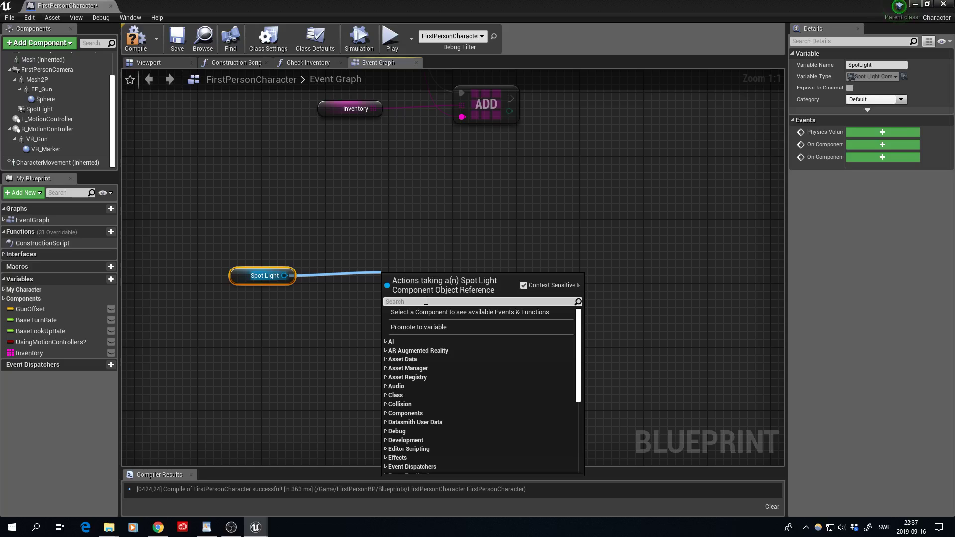
pyautogui.write('toggle')
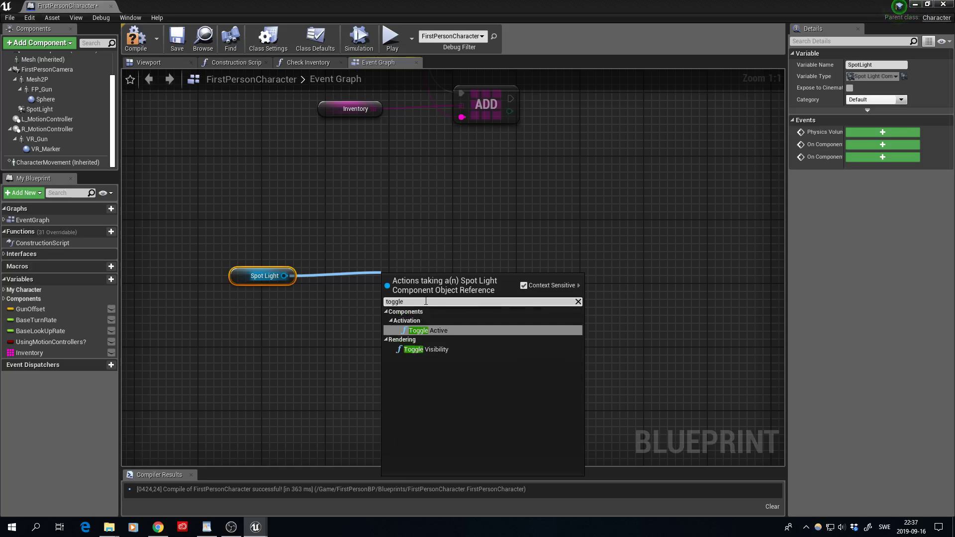
pyautogui.click(446, 350)
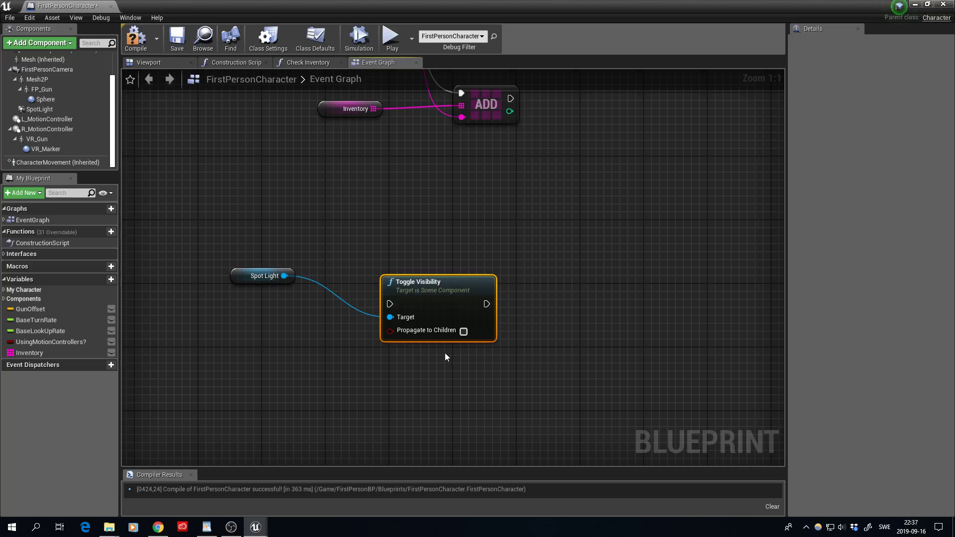
# Wire InputAction Flashlight into Toggle Visibility, arrange the nodes, and select all three.
pyautogui.moveTo(402, 298); pyautogui.dragTo(450, 298)
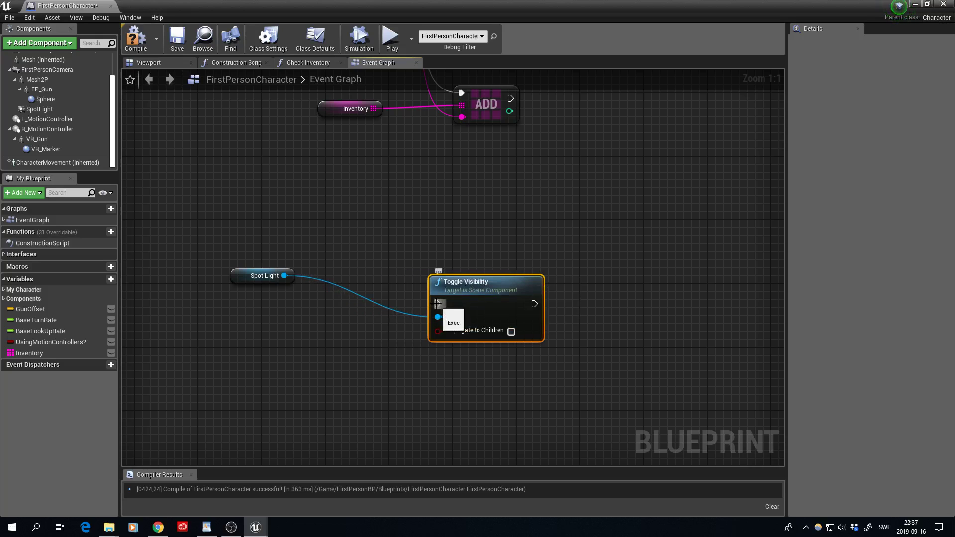
pyautogui.moveTo(437, 304); pyautogui.dragTo(438, 306)
pyautogui.moveTo(327, 214); pyautogui.dragTo(327, 213)
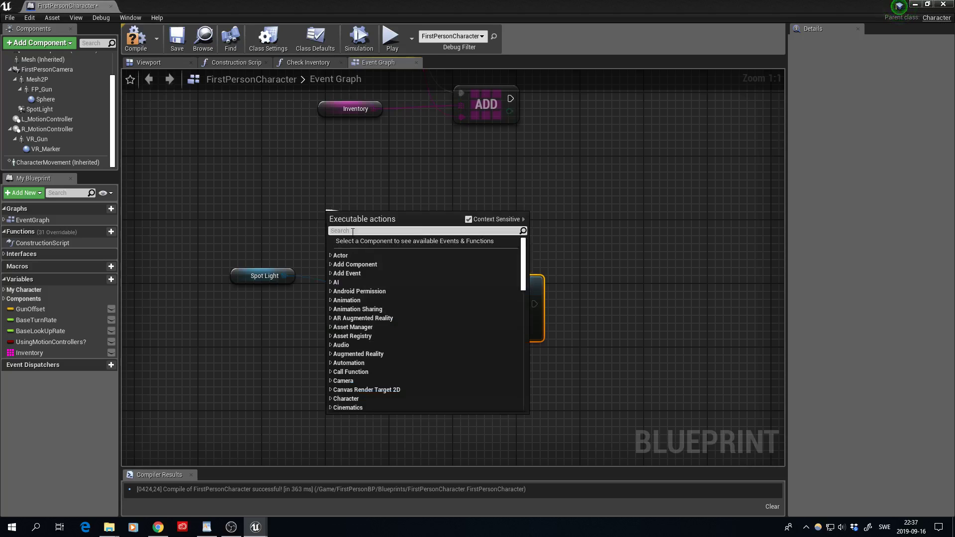
pyautogui.write('flash')
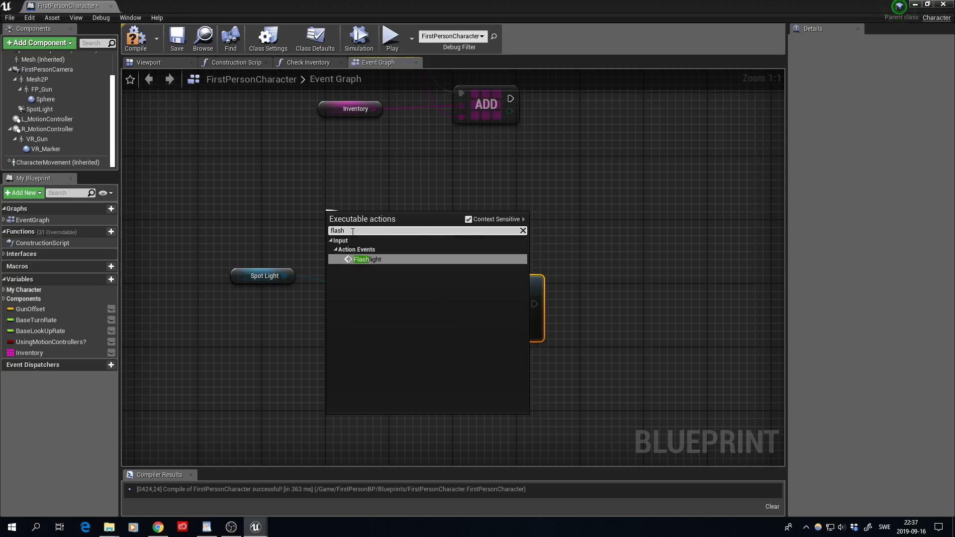
pyautogui.click(371, 260)
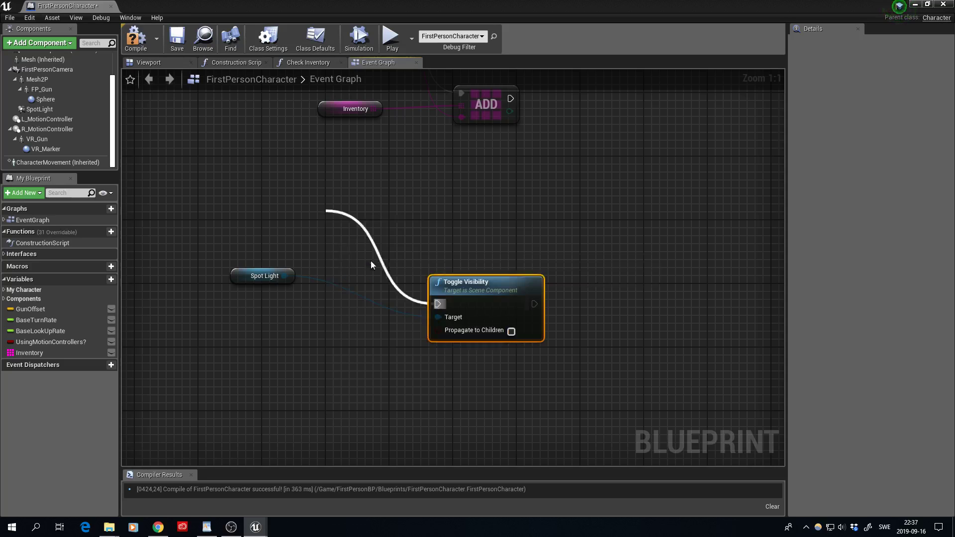
pyautogui.moveTo(359, 214); pyautogui.dragTo(288, 174)
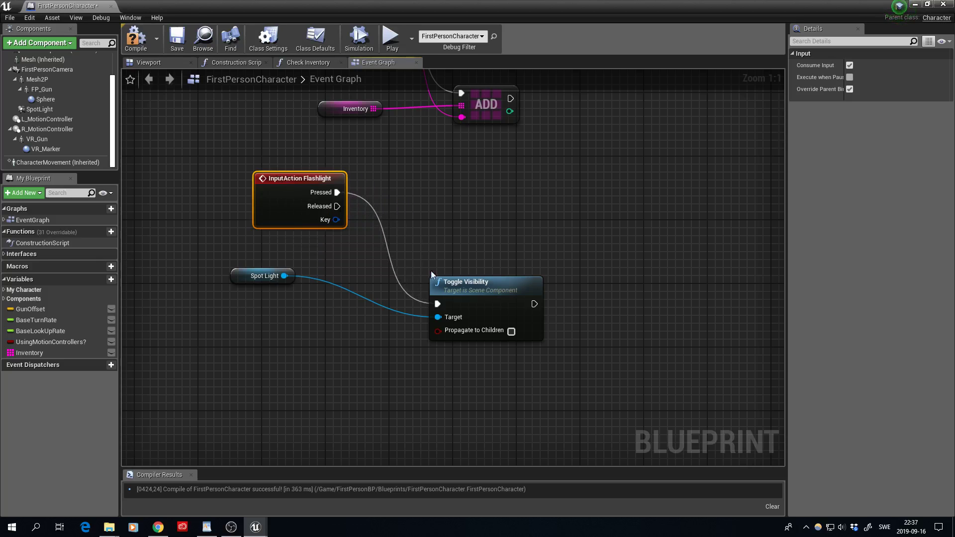
pyautogui.moveTo(365, 321); pyautogui.dragTo(354, 334, button='right')
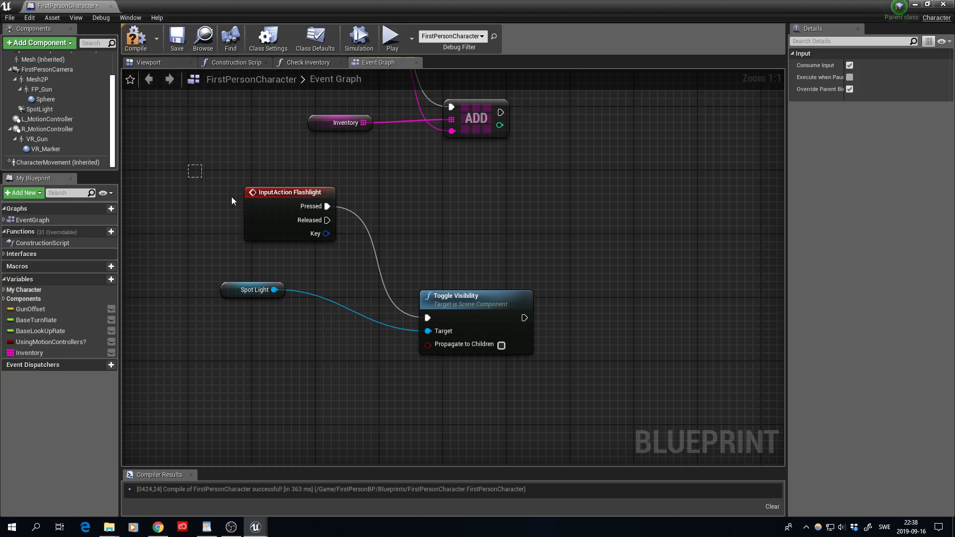
pyautogui.moveTo(231, 200); pyautogui.dragTo(558, 374)
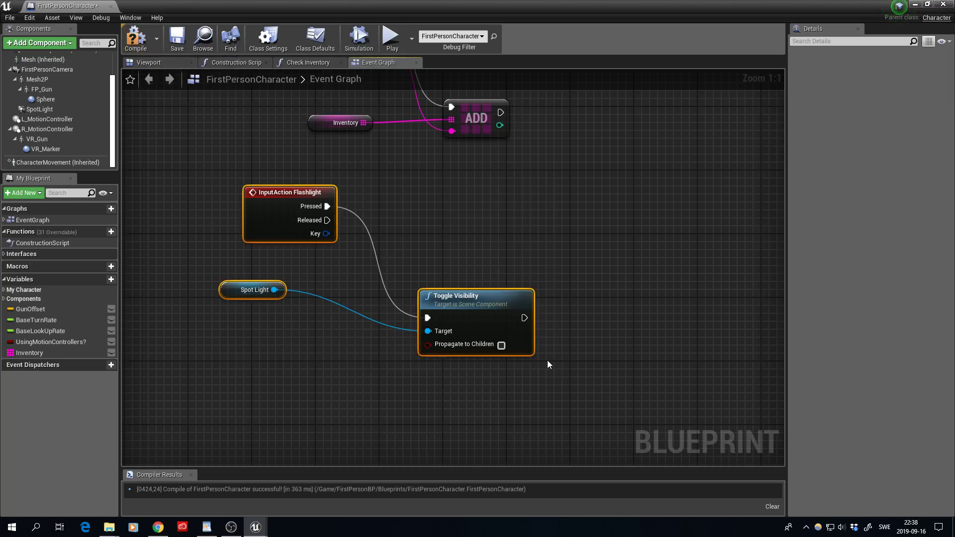
# Wrap the selected flashlight nodes in a comment titled 'Flashlight Toggle'.
pyautogui.press('c')
pyautogui.write('Flashlight Toggle')
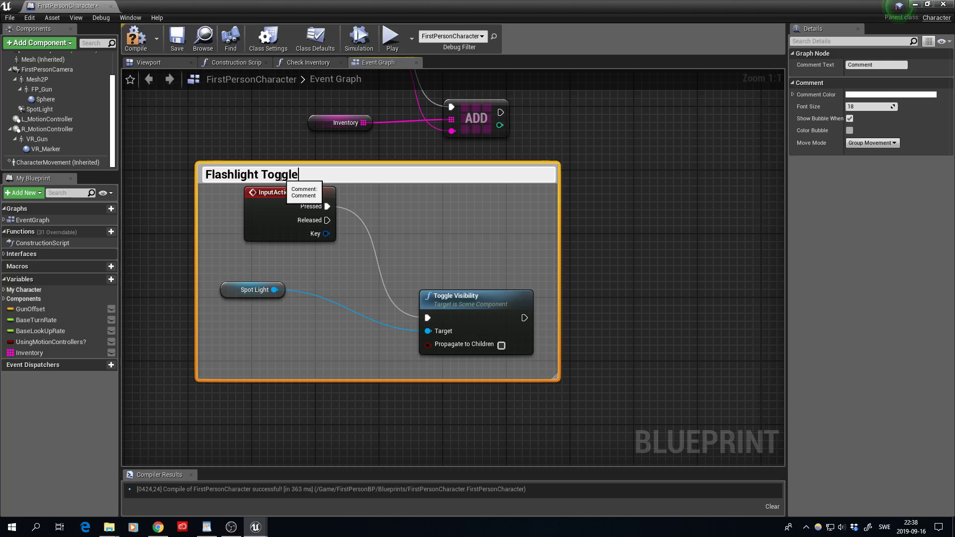
pyautogui.press('Return')
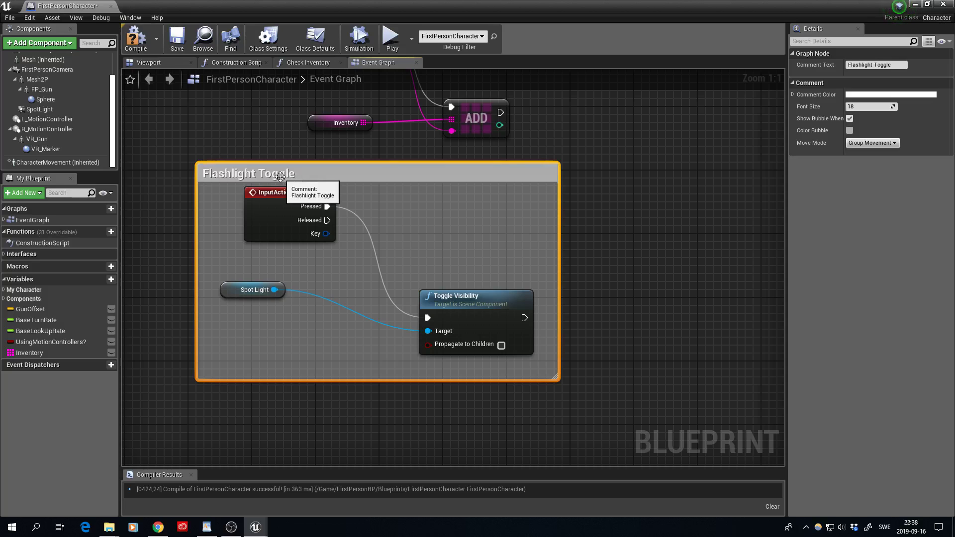
pyautogui.click(661, 218)
pyautogui.scroll(-5, 660, 218)
pyautogui.moveTo(660, 217)
pyautogui.mouseDown(button='right')
pyautogui.moveTo(464, 440)
pyautogui.moveTo(461, 254)
pyautogui.mouseUp(button='right')
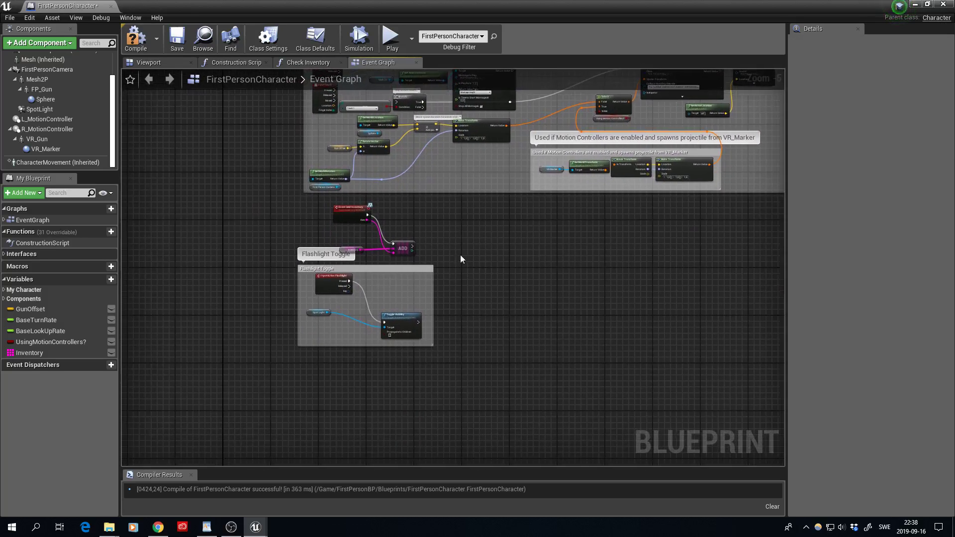
pyautogui.scroll(3, 539, 267)
# Compile and save the character blueprint, then close its editor.
pyautogui.click(135, 37)
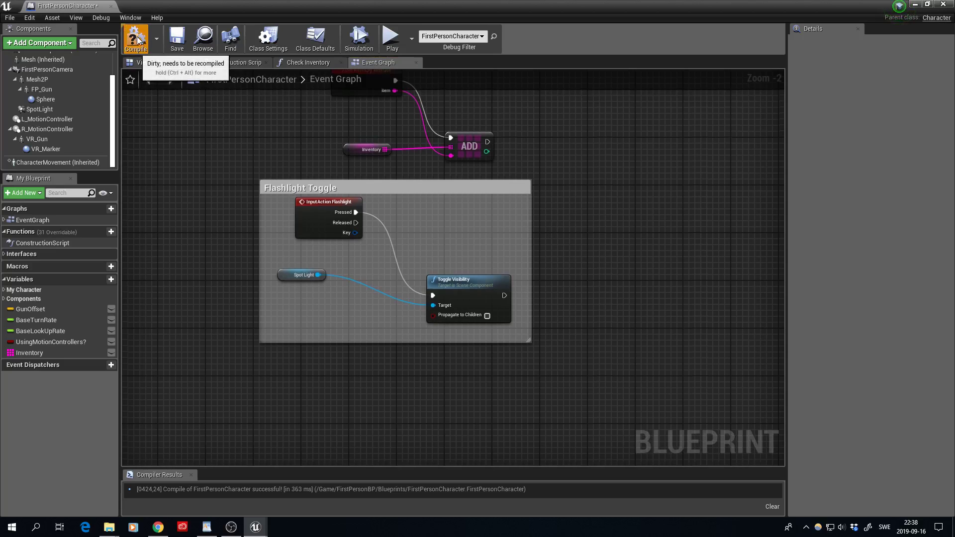
pyautogui.click(177, 37)
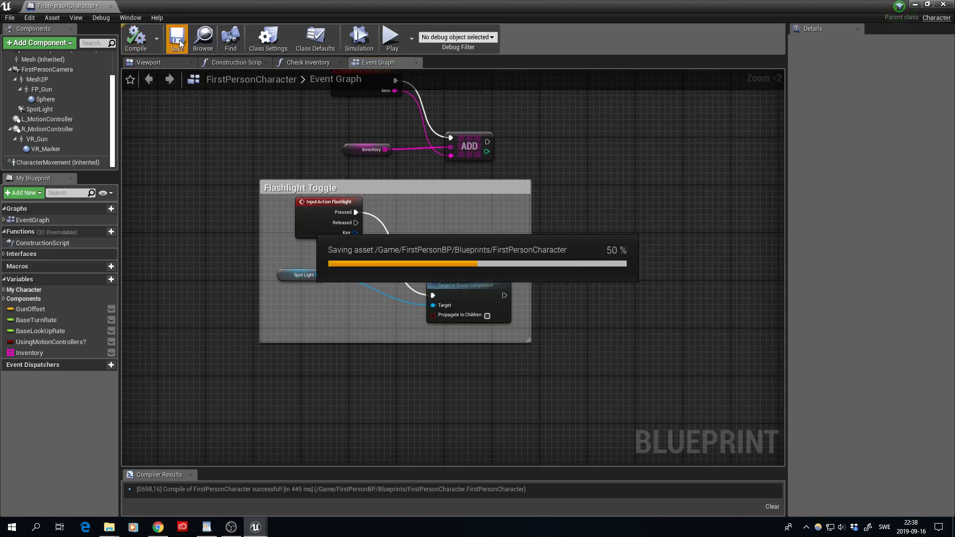
pyautogui.click(942, 6)
pyautogui.click(499, 48)
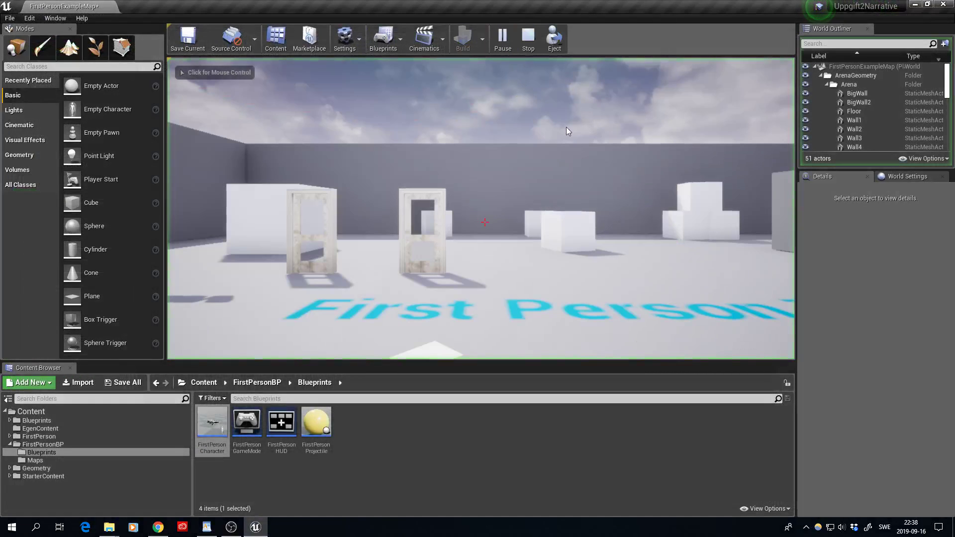
pyautogui.press('w')
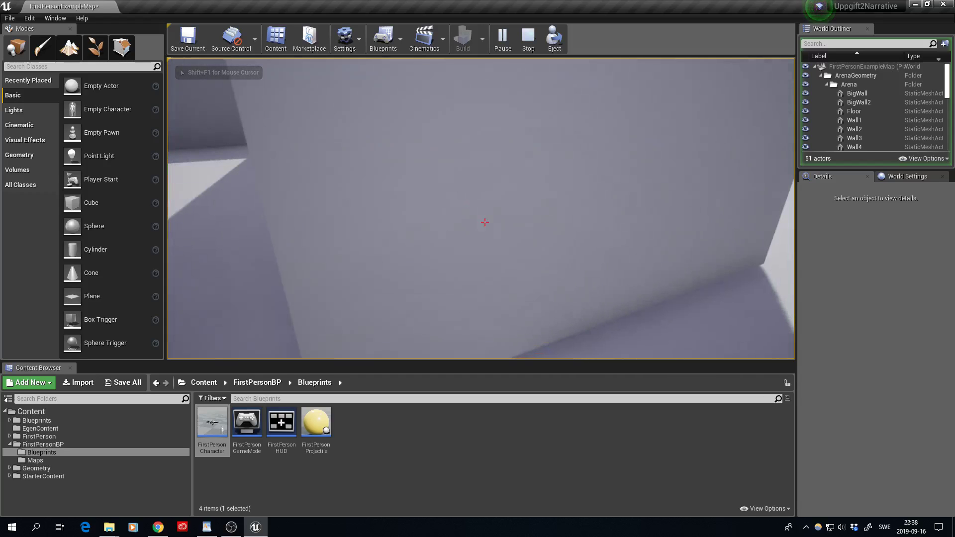
pyautogui.click(485, 222)
pyautogui.click(484, 222)
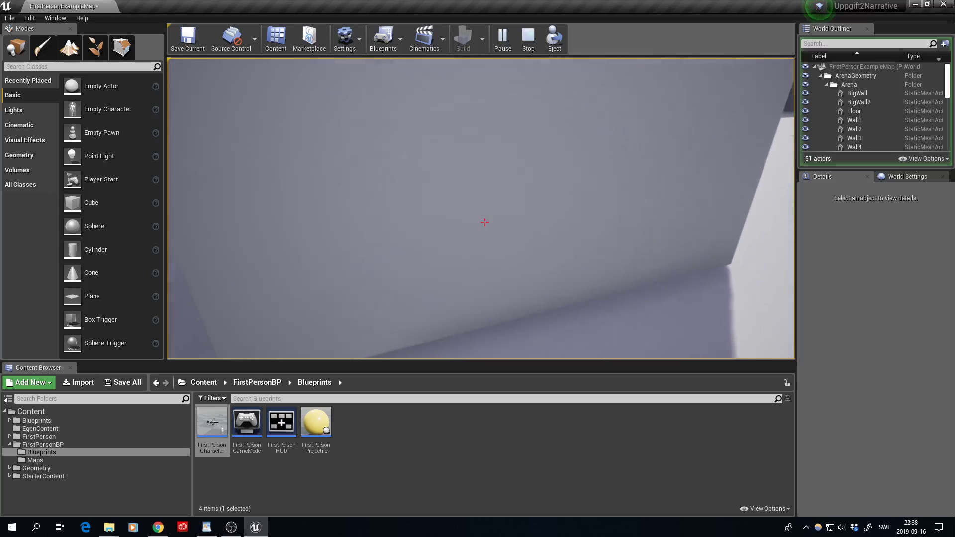
pyautogui.click(485, 222)
pyautogui.click(485, 222)
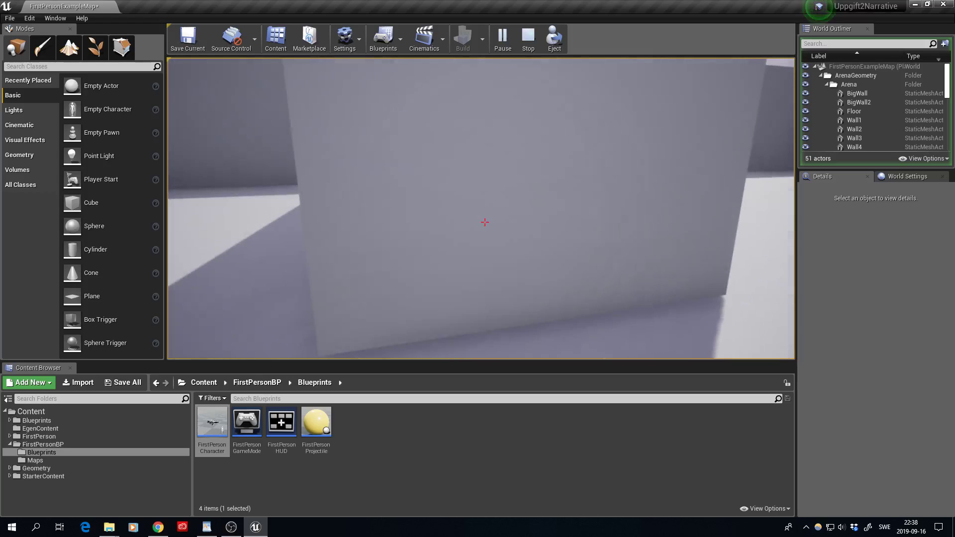
pyautogui.press('Escape')
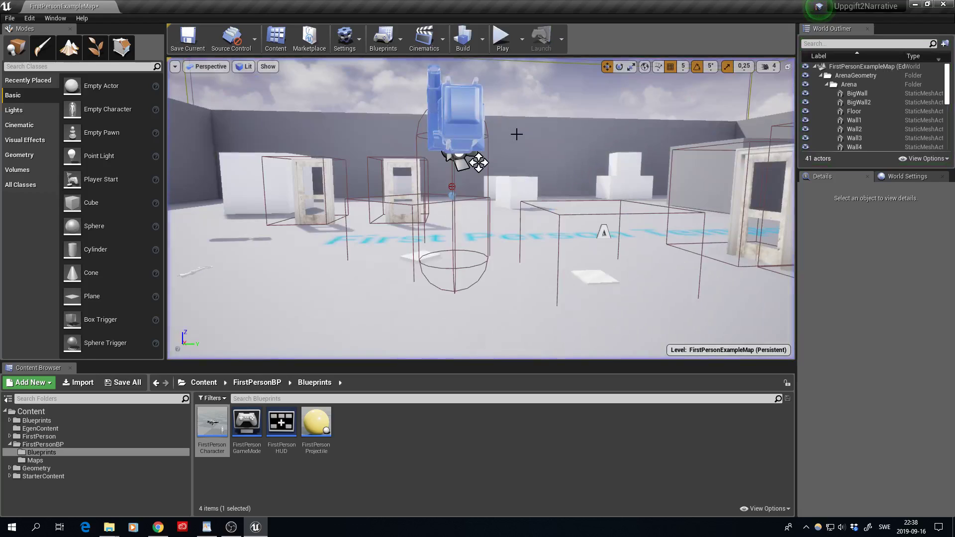
pyautogui.moveTo(423, 85); pyautogui.dragTo(424, 85, button='right')
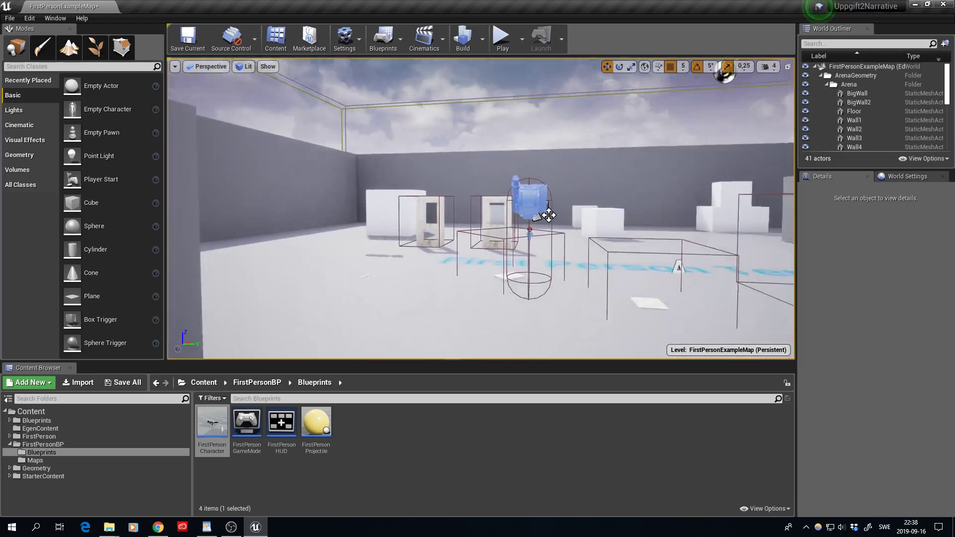
pyautogui.moveTo(450, 241); pyautogui.dragTo(450, 241, button='right')
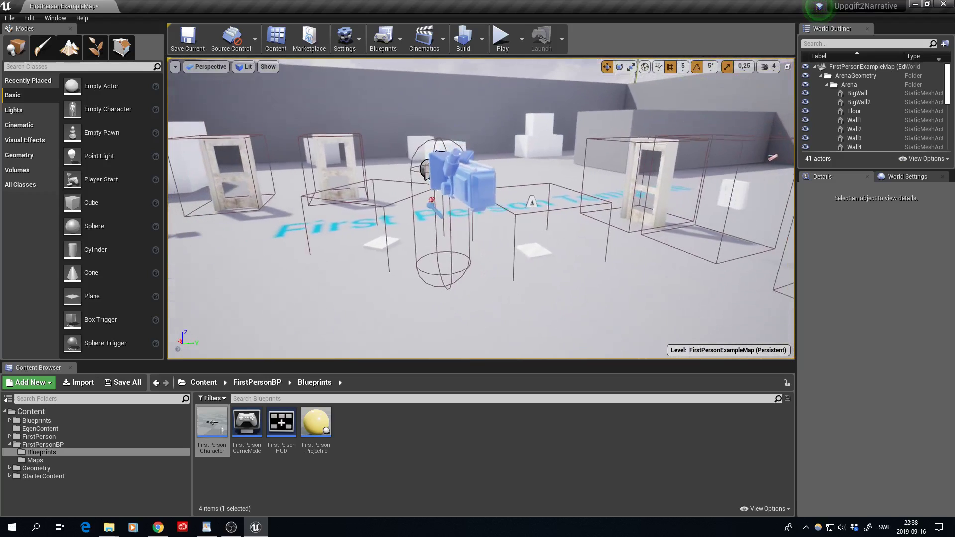
# Open FirstPersonCharacter's viewport and frame the view on its SpotLight component.
pyautogui.doubleClick(212, 423)
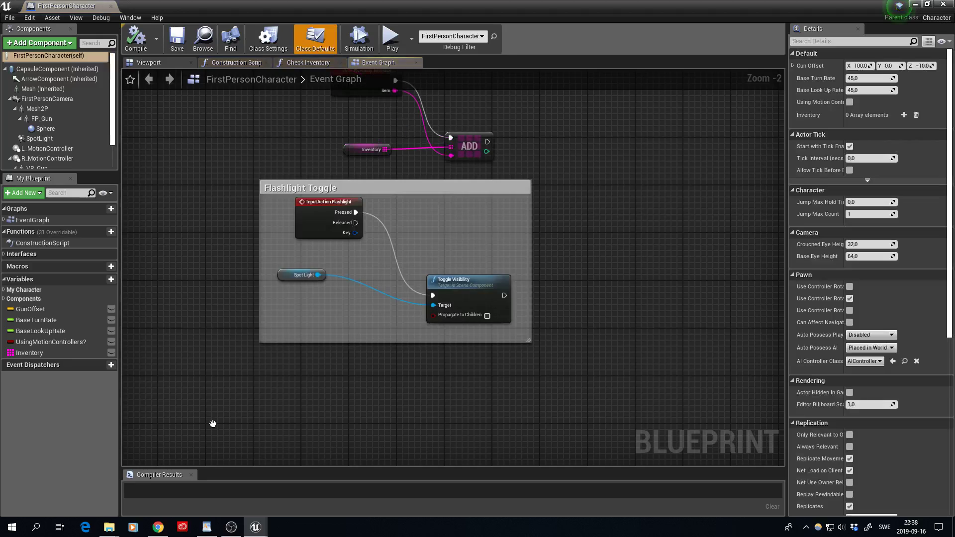
pyautogui.click(148, 62)
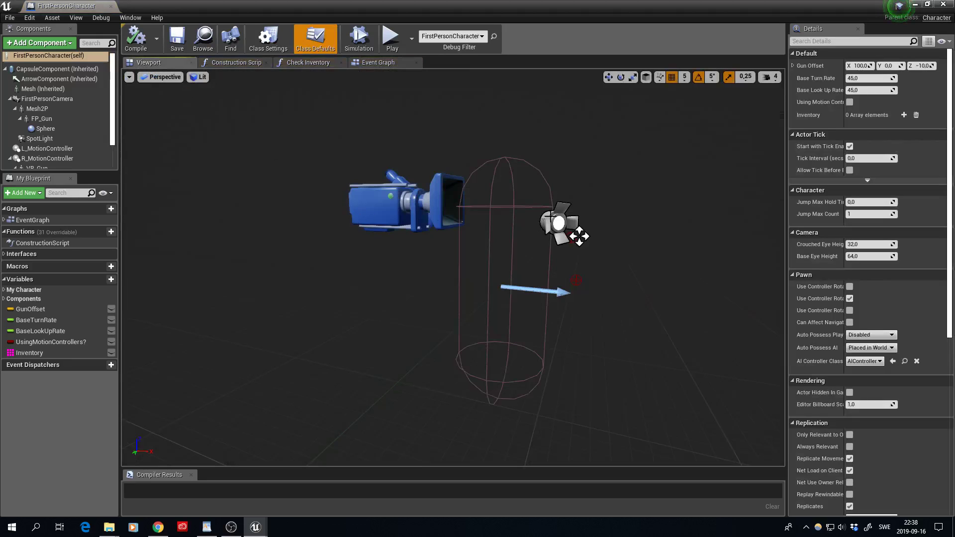
pyautogui.click(579, 237)
pyautogui.press('f')
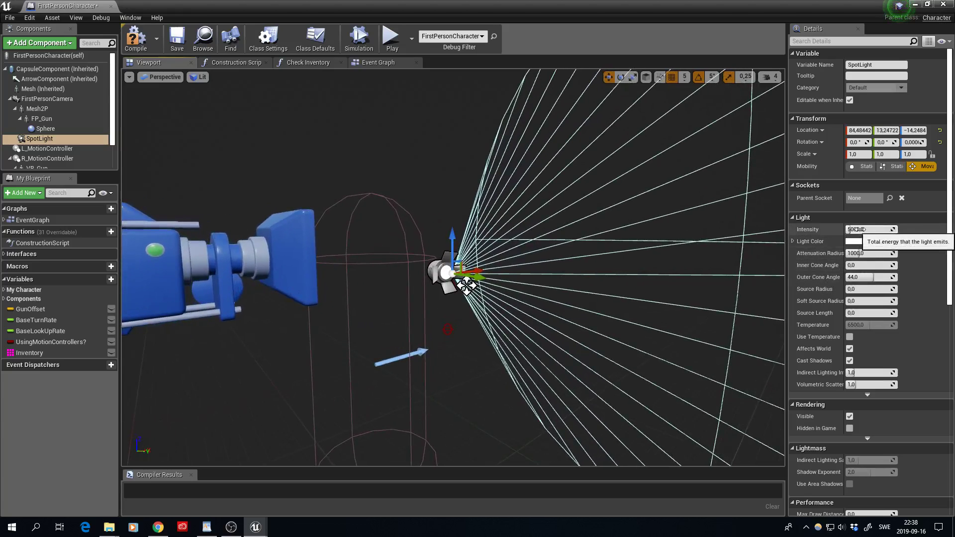
# Set the SpotLight to intensity about 11756, attenuation radius about 547 and inner cone about 36.
pyautogui.moveTo(856, 229); pyautogui.dragTo(867, 225)
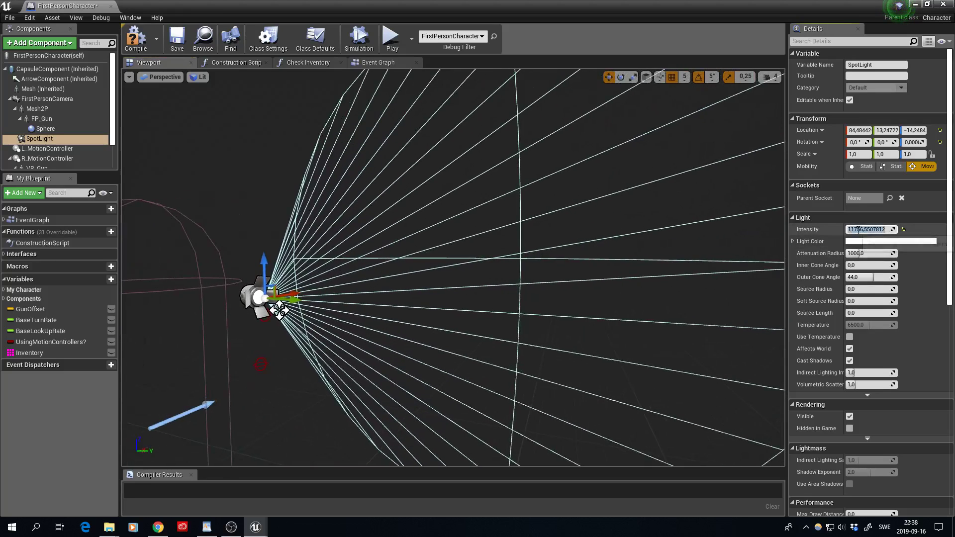
pyautogui.moveTo(856, 253); pyautogui.dragTo(849, 253)
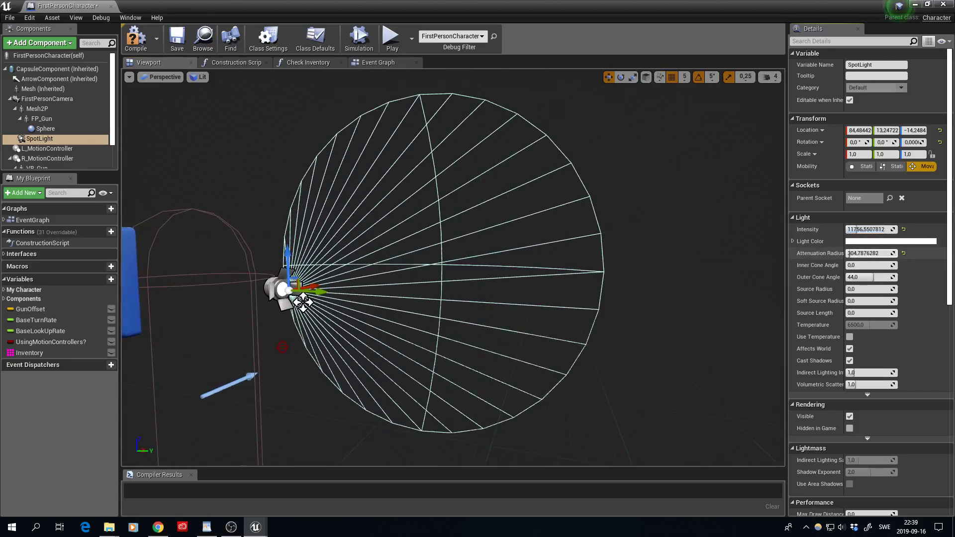
pyautogui.moveTo(856, 253)
pyautogui.mouseDown()
pyautogui.moveTo(870, 253)
pyautogui.moveTo(873, 265)
pyautogui.mouseUp()
# Tint the SpotLight a pale warm yellow (FFF0BEFF) and compile the FirstPersonCharacter blueprint.
pyautogui.click(890, 242)
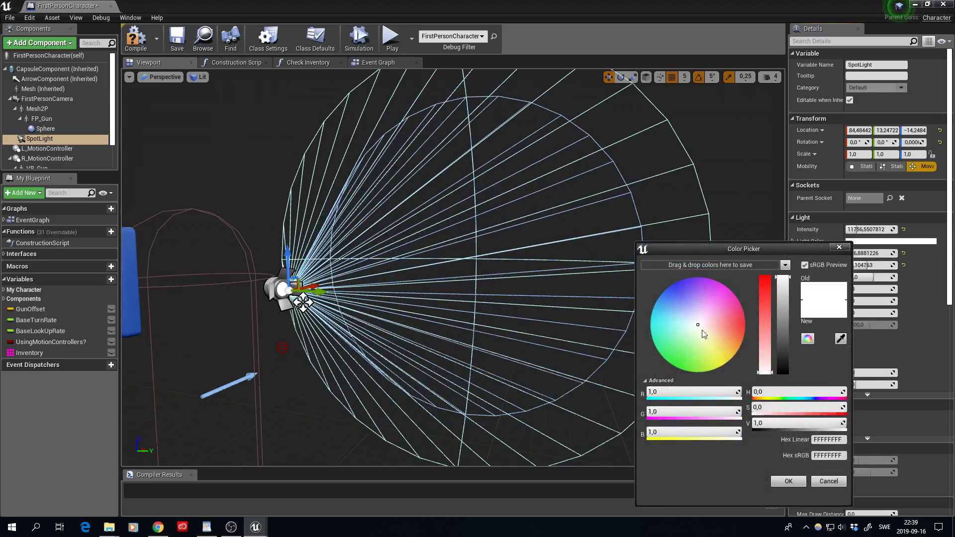
pyautogui.click(702, 330)
pyautogui.moveTo(761, 303); pyautogui.dragTo(764, 314)
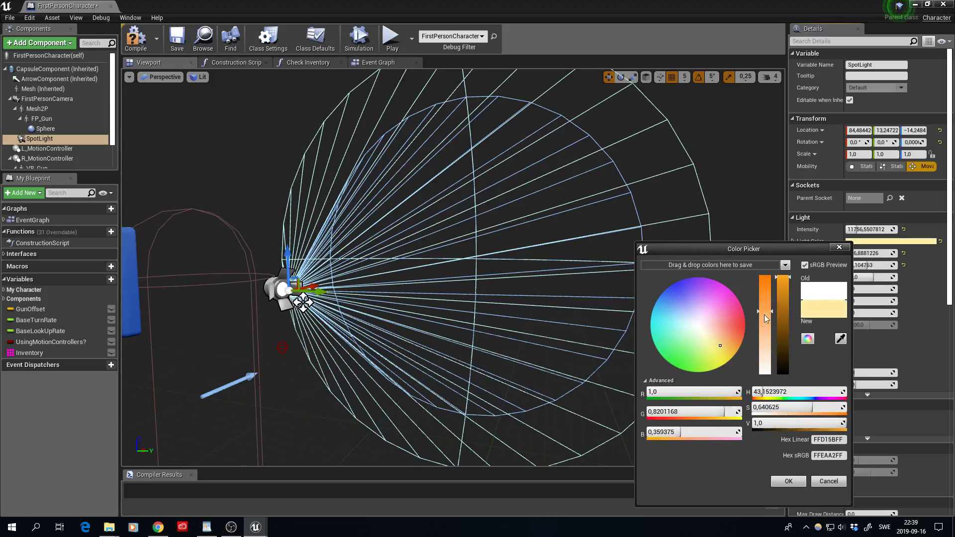
pyautogui.click(762, 325)
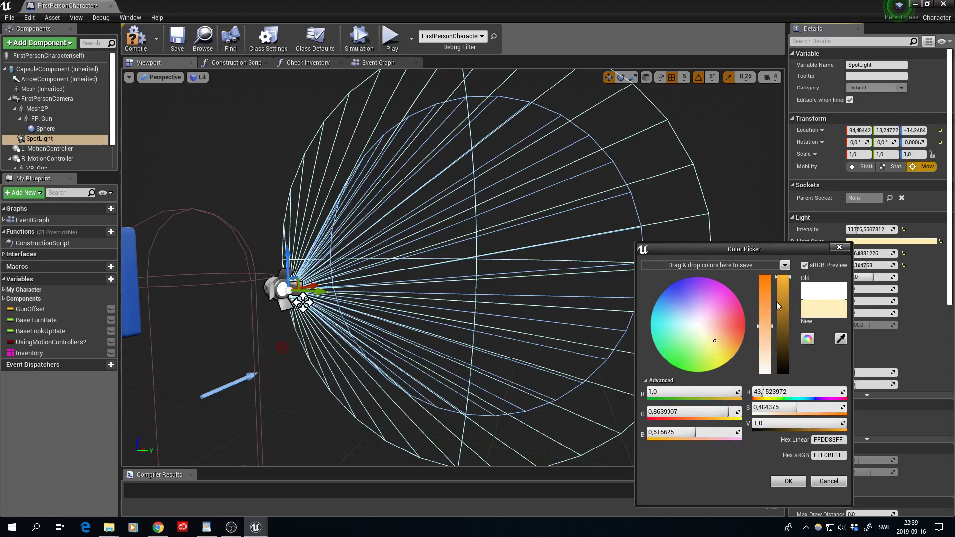
pyautogui.click(789, 481)
pyautogui.click(135, 38)
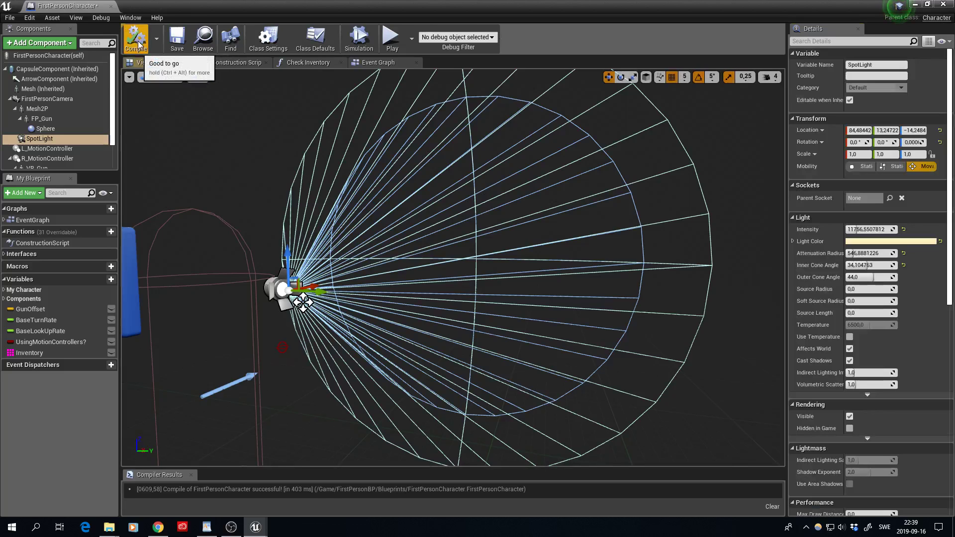
# Save the blueprint, then play-test the level's warm flashlight and end the session.
pyautogui.click(177, 38)
pyautogui.click(915, 5)
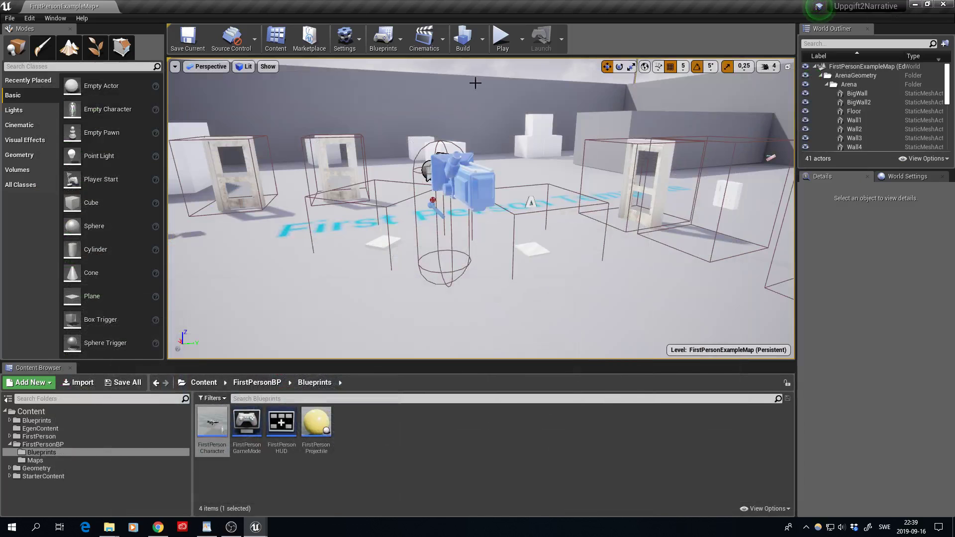
pyautogui.click(502, 44)
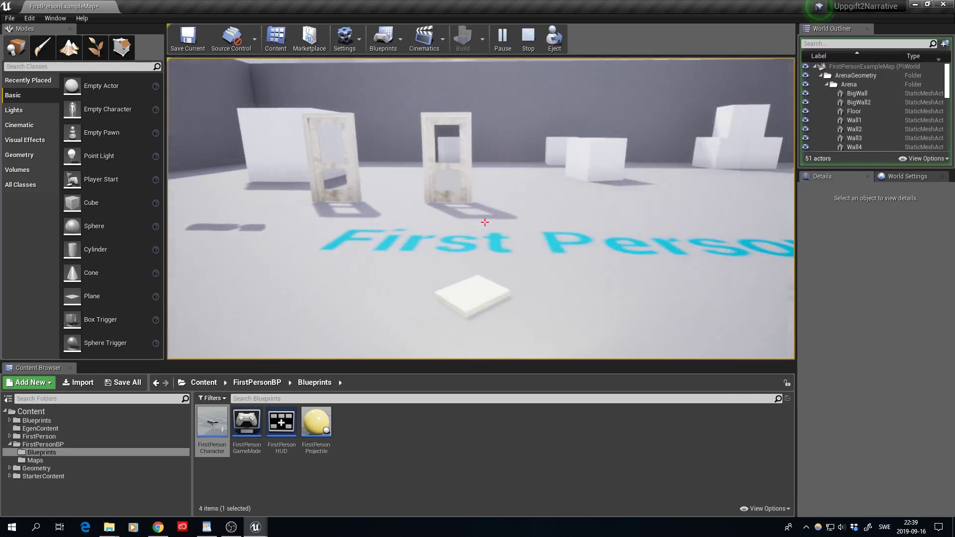
pyautogui.press('Escape')
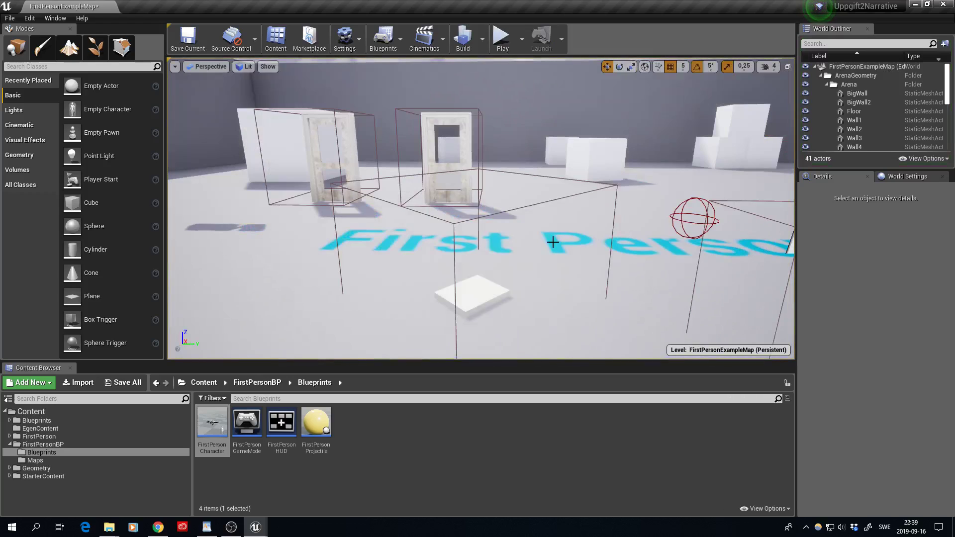